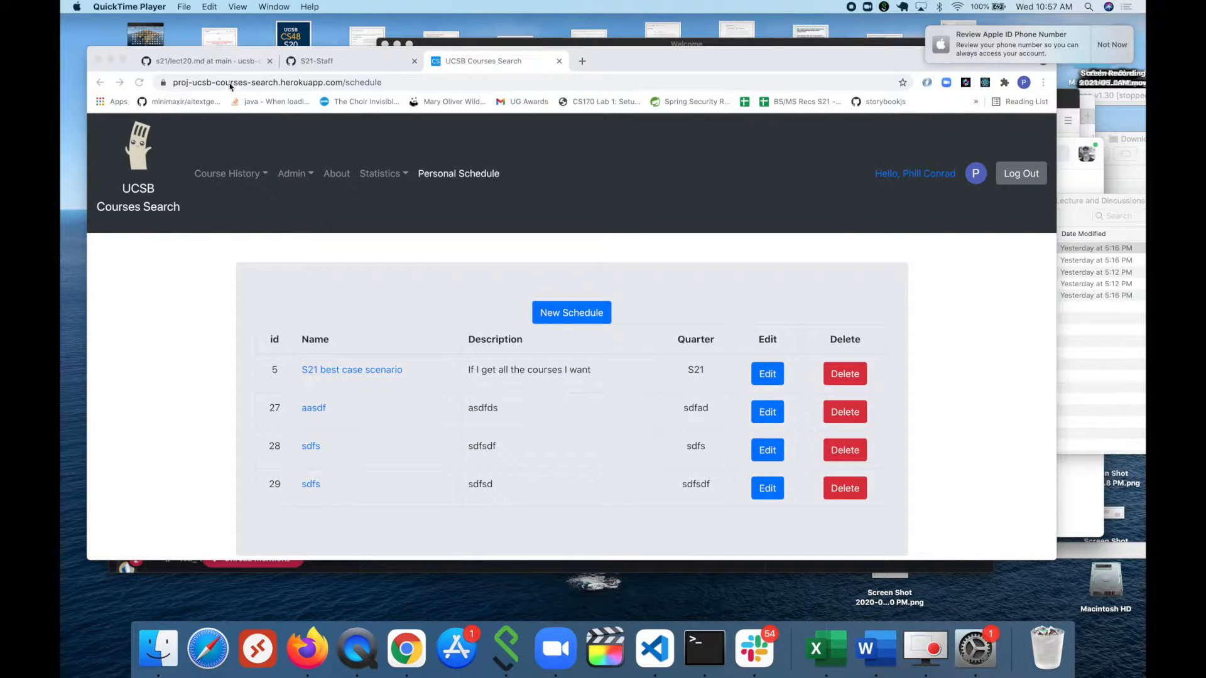
# - Add the note "Add explanation to the Personal Schedule page to explain what the page is for." to the Planning column of the S21-Staff board
pyautogui.click(326, 63)
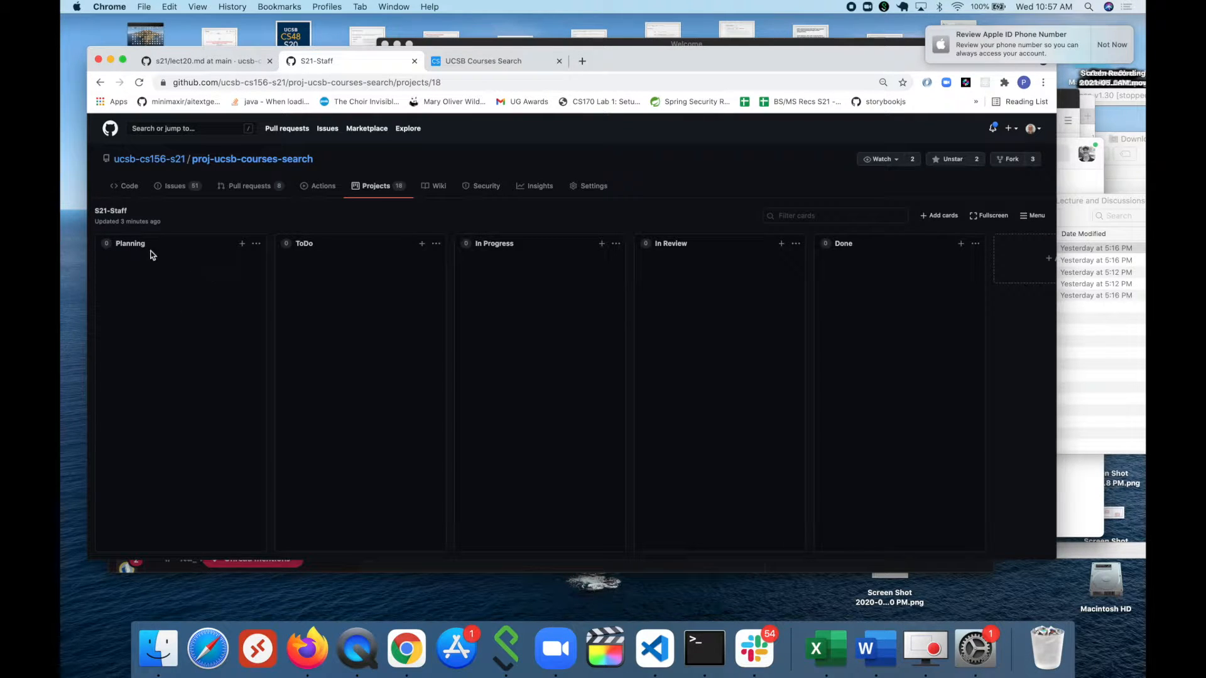
pyautogui.click(242, 244)
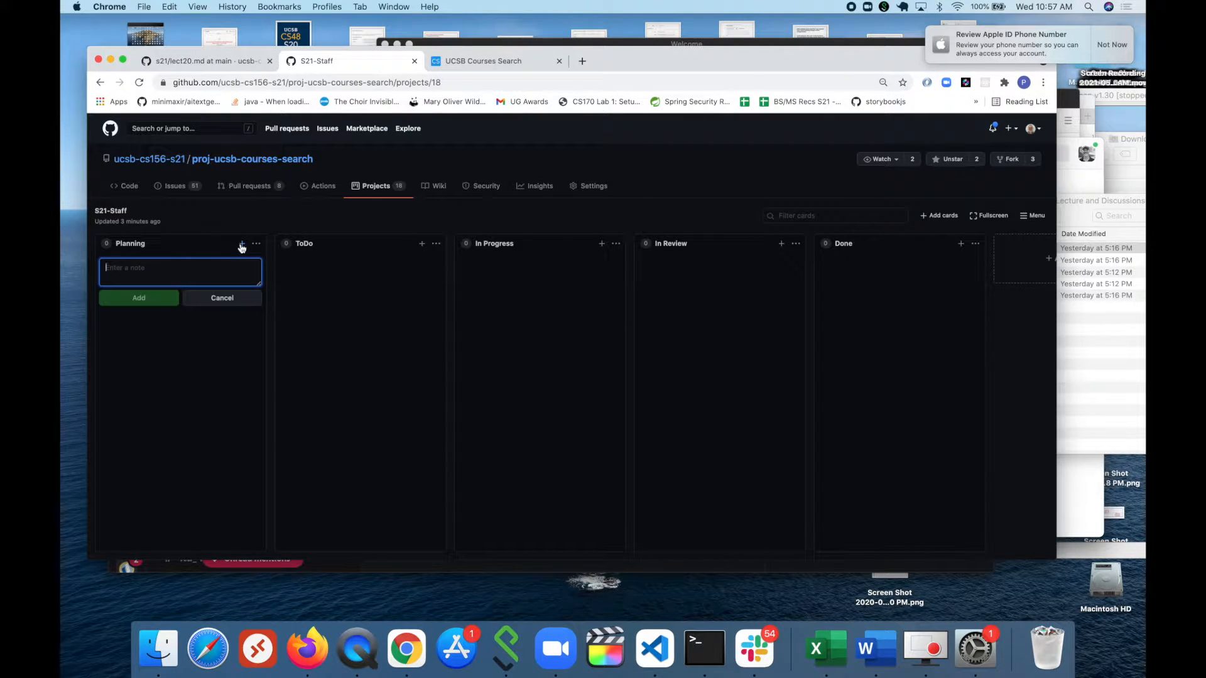
pyautogui.write('Add exp')
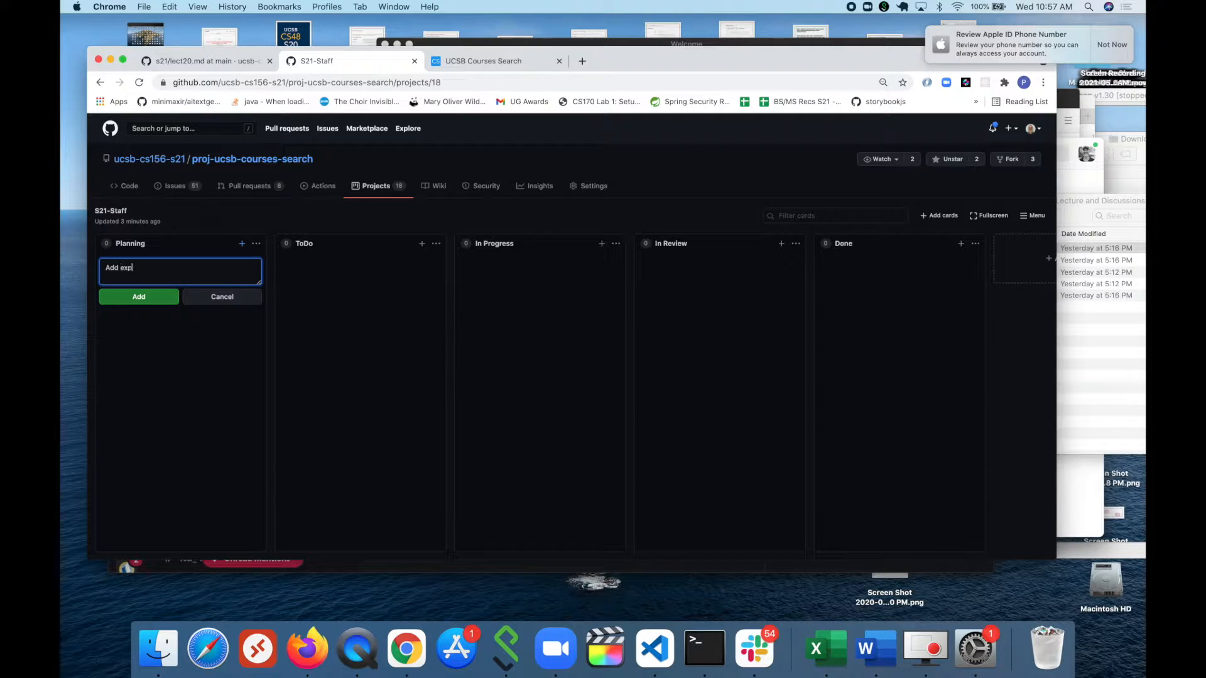
pyautogui.write('lanation to the Personal Schedule page to explain')
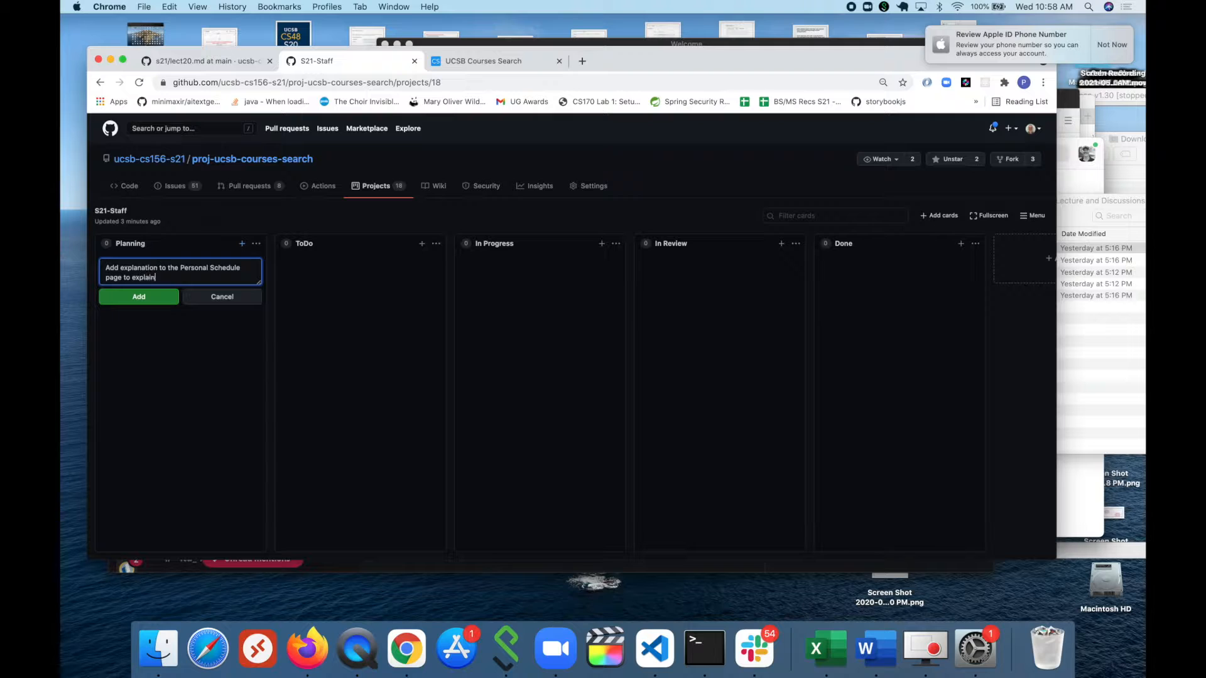
pyautogui.write(' what the page is for.')
pyautogui.click(137, 300)
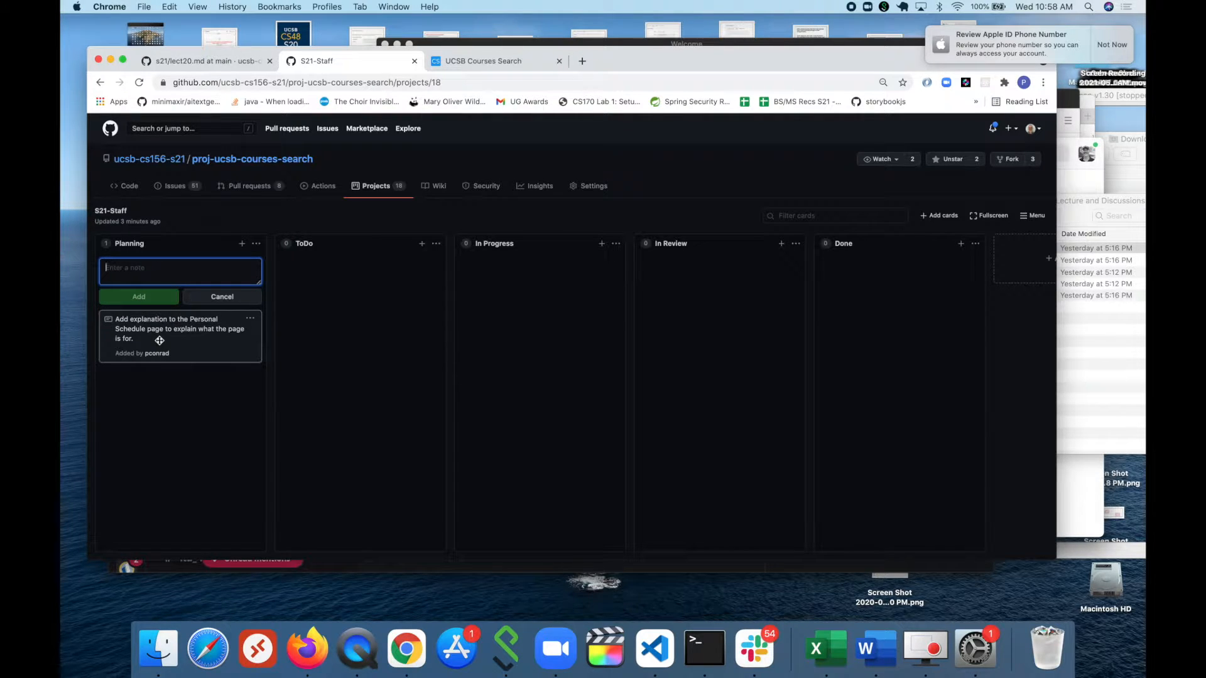
# - Convert the Planning note to an issue, keeping its title, and open the issue's full page
pyautogui.click(250, 319)
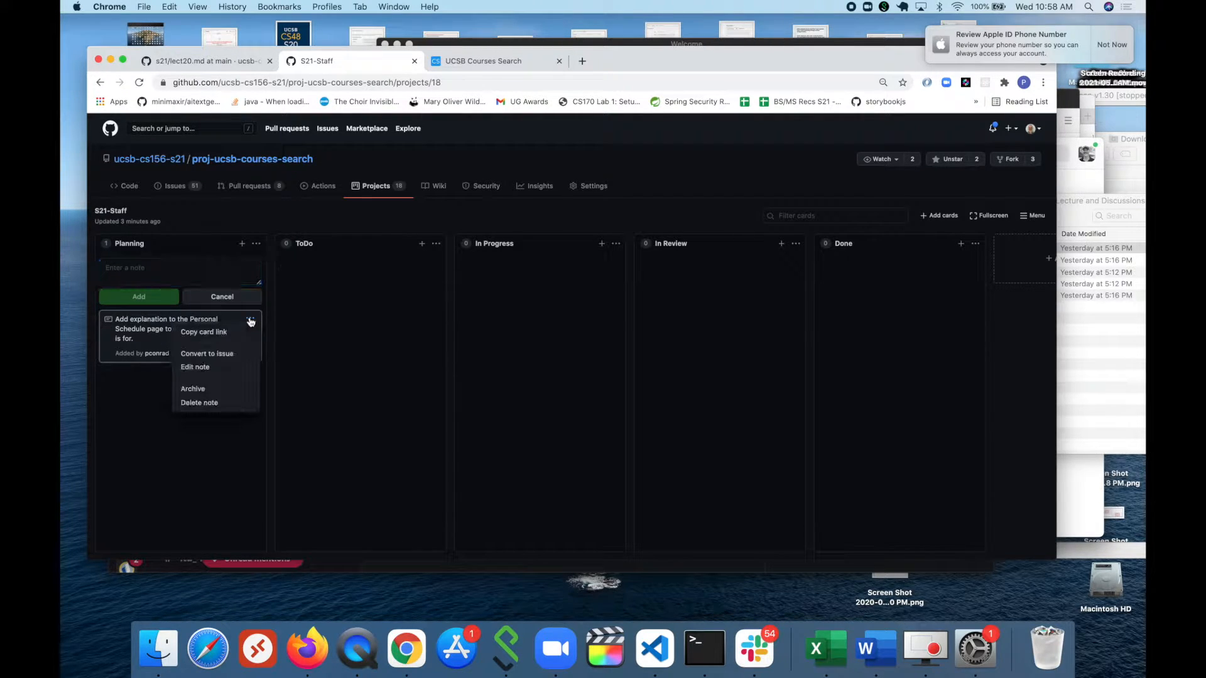
pyautogui.click(216, 353)
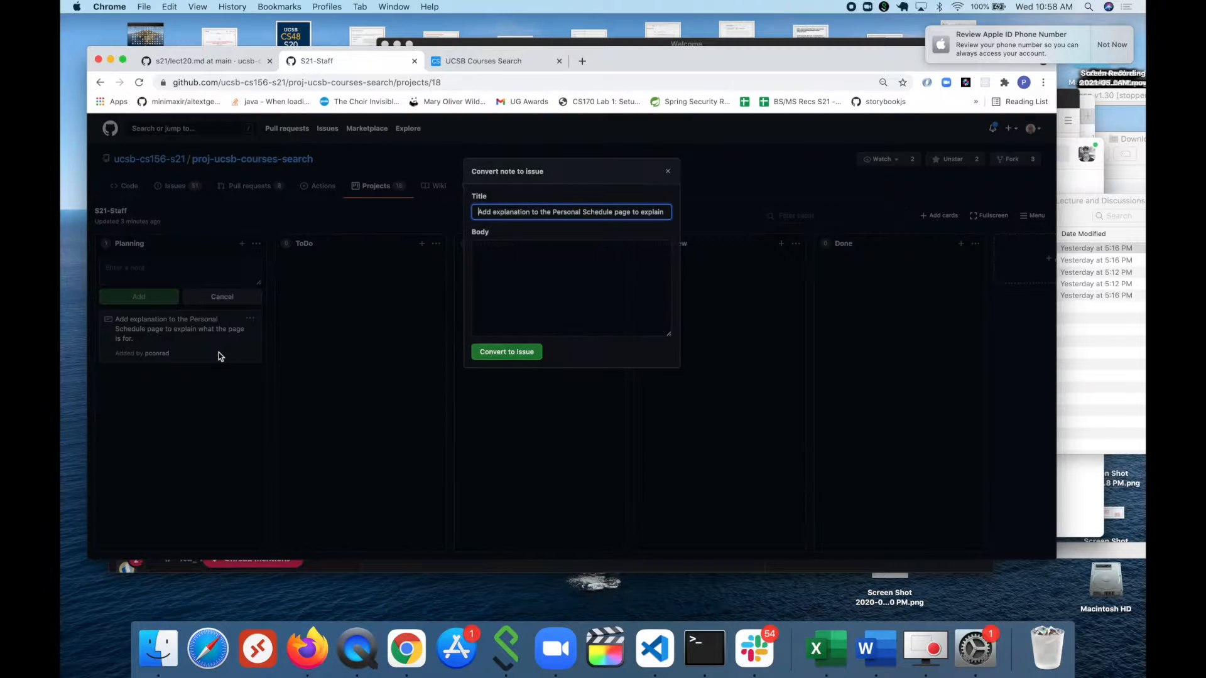
pyautogui.click(512, 352)
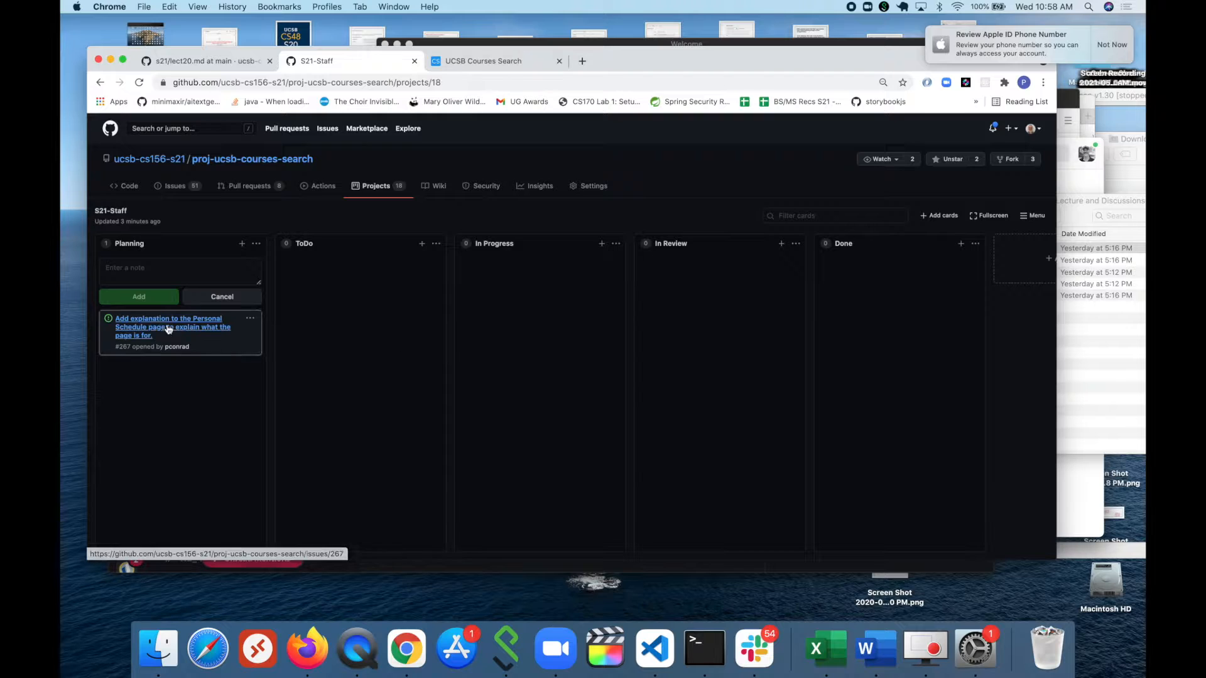
pyautogui.click(151, 327)
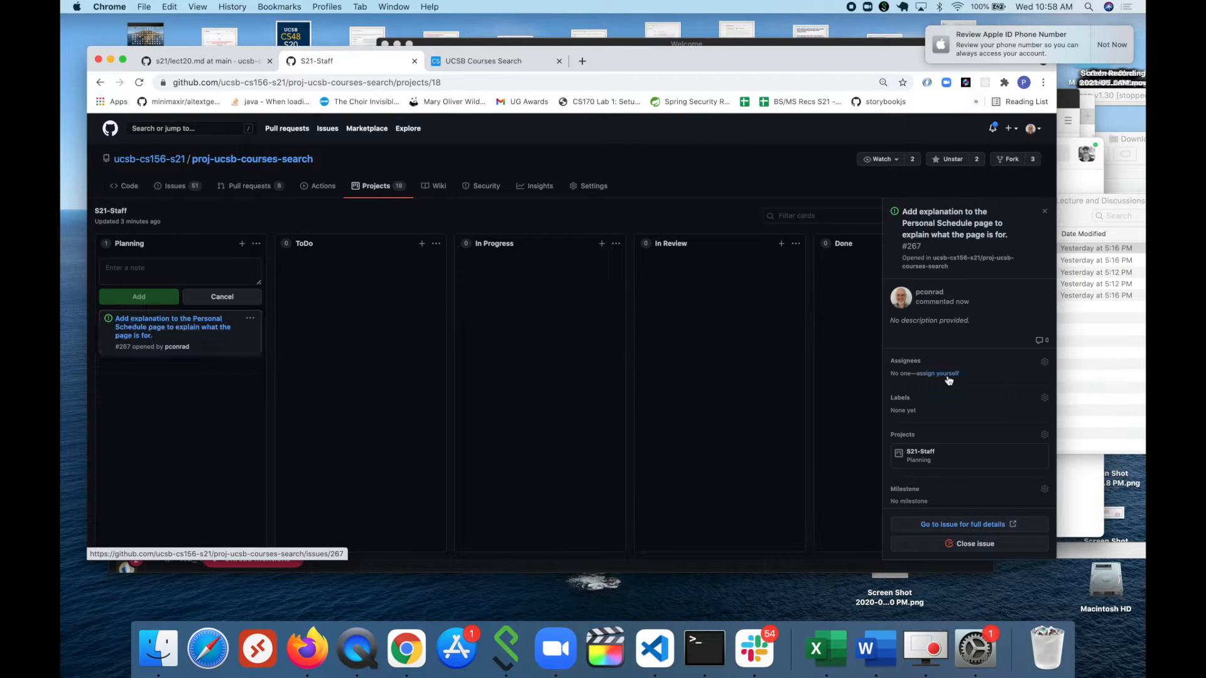
pyautogui.click(962, 525)
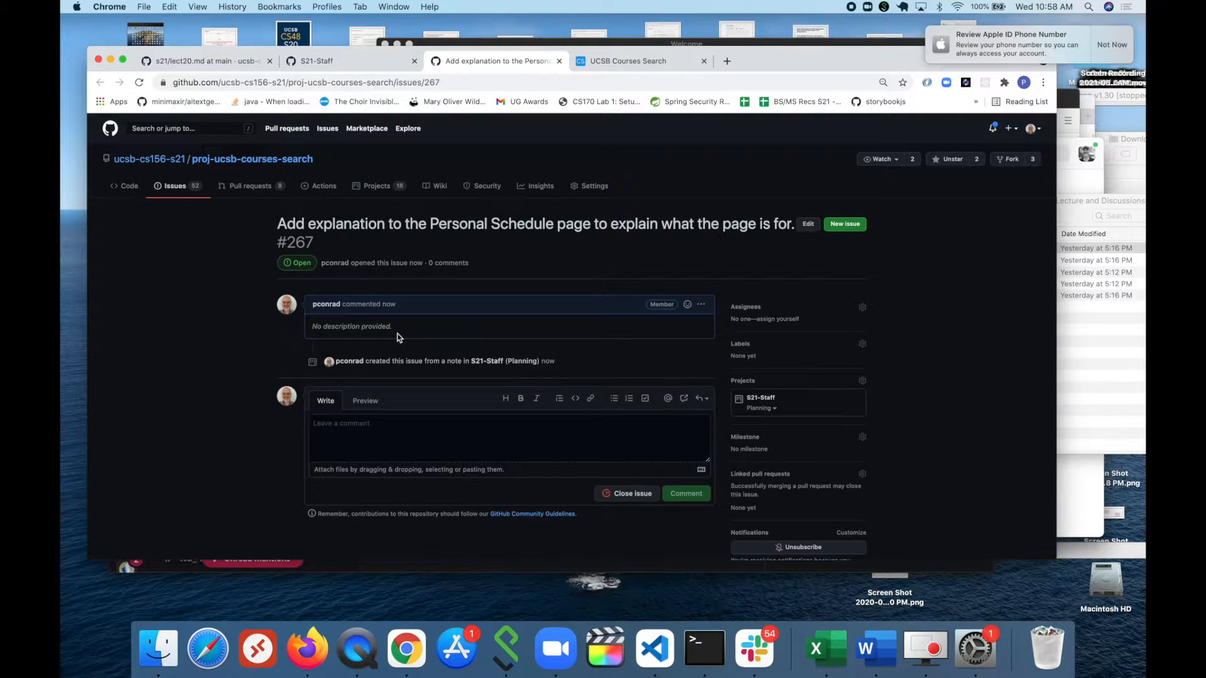
# - Edit the issue description to contain the headings "# User Story", "# Discussion", "# Acceptance Criteria" and "# Implementation Notes"
pyautogui.click(701, 304)
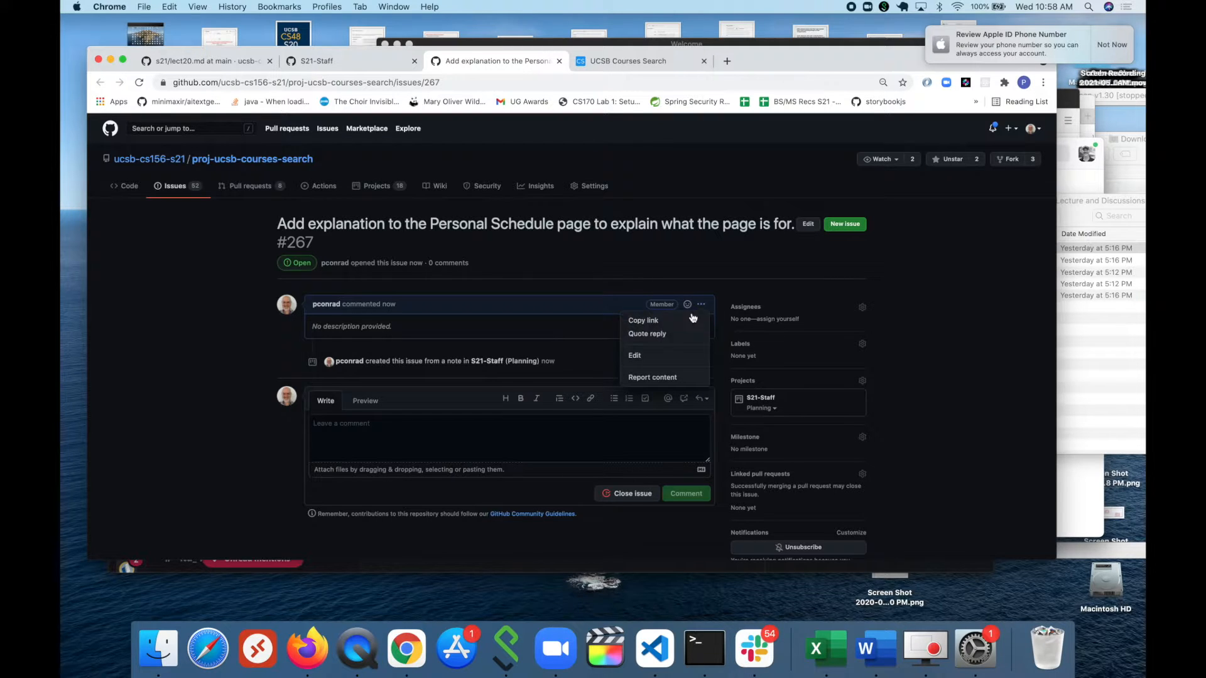
pyautogui.click(673, 355)
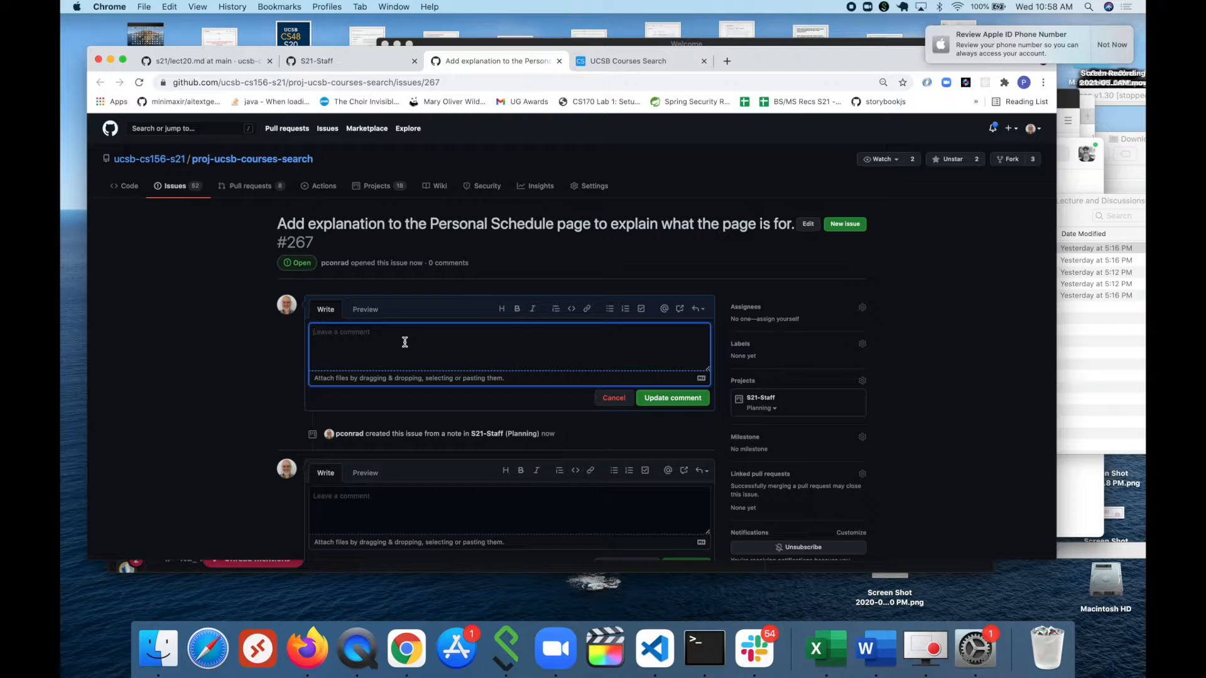
pyautogui.write('# USer Story')
pyautogui.press('Return')
pyautogui.press('Return')
pyautogui.write('# Discusison')
pyautogui.press('BackSpace')
pyautogui.press('BackSpace')
pyautogui.press('BackSpace')
pyautogui.write('ssion')
pyautogui.press('Return')
pyautogui.press('Return')
pyautogui.write('# Acce')
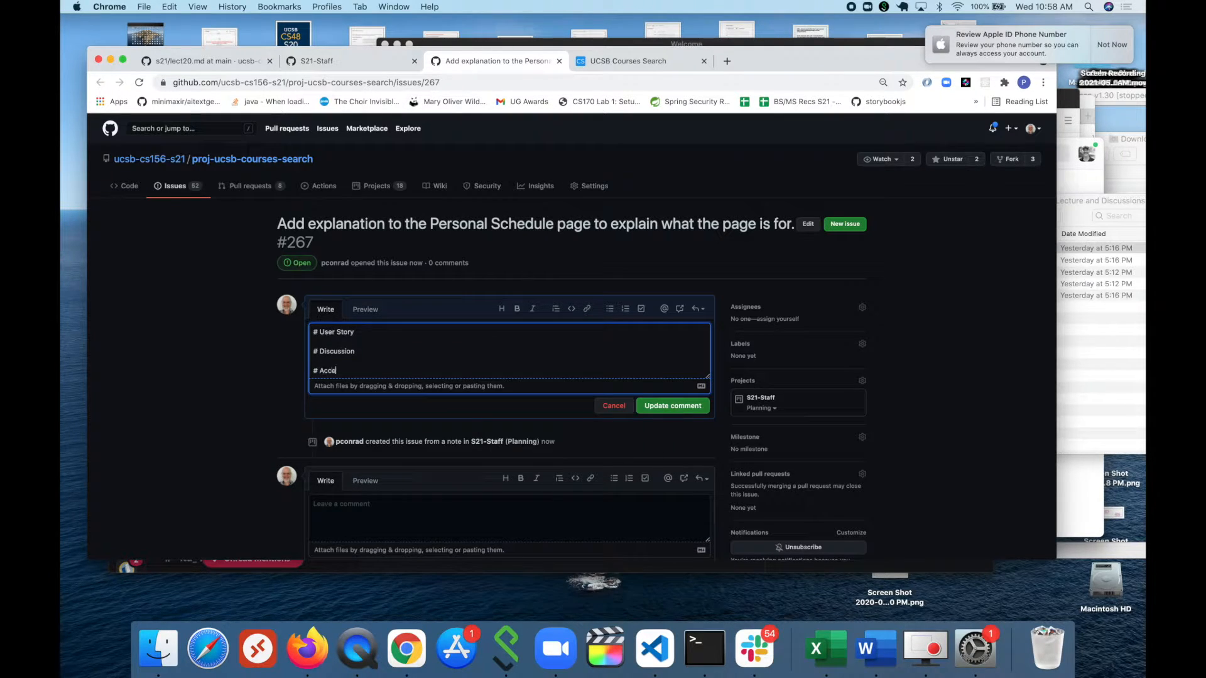
pyautogui.write('ptance Criteria')
pyautogui.press('Return')
pyautogui.press('Return')
pyautogui.write('# Ipl')
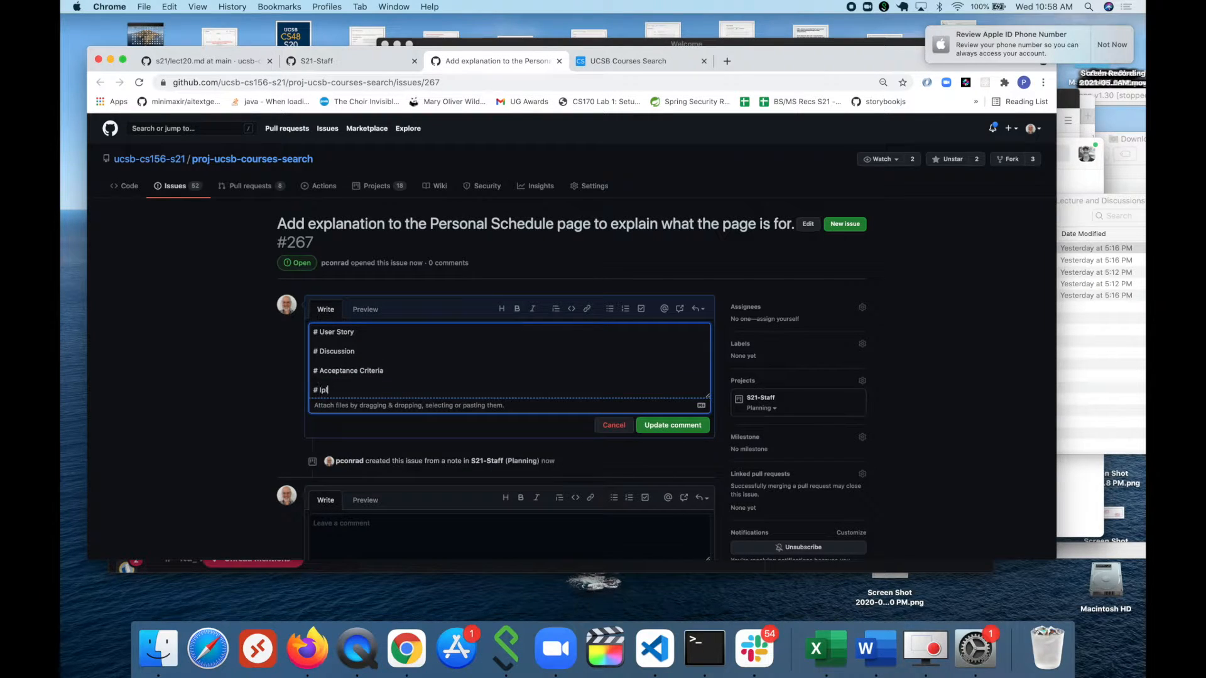
pyautogui.press('BackSpace')
pyautogui.press('BackSpace')
pyautogui.write('mplementation Notes')
pyautogui.press('Return')
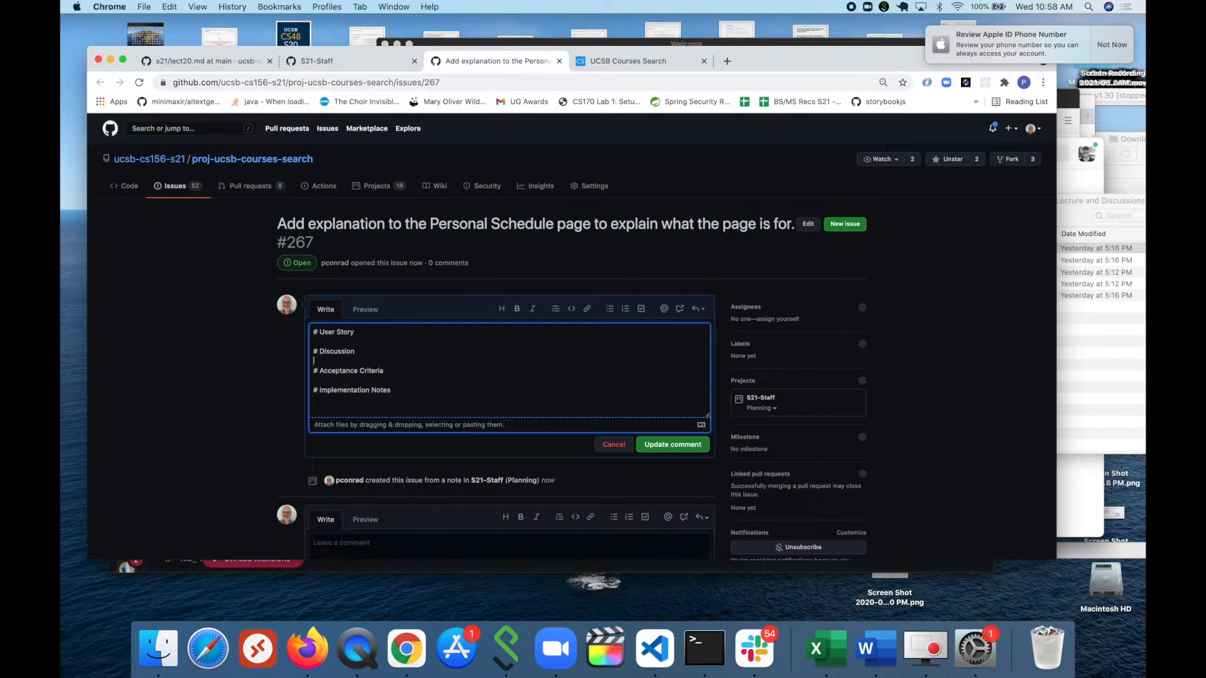
# - Write the user story "As a logged user, I can see instructions on the Personal Schedule page, so that I understand the purpose of the page."
pyautogui.press('Return')
pyautogui.write('A')
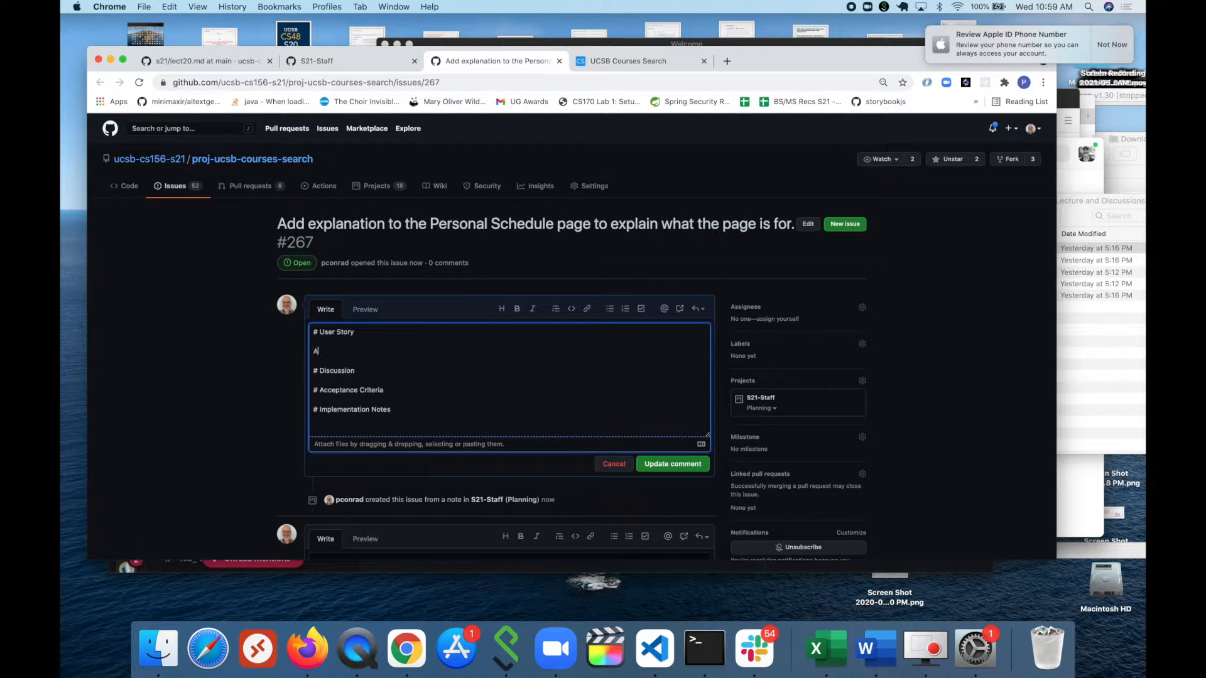
pyautogui.write('s a logged user, I can see instructions on the Personal Schedule page')
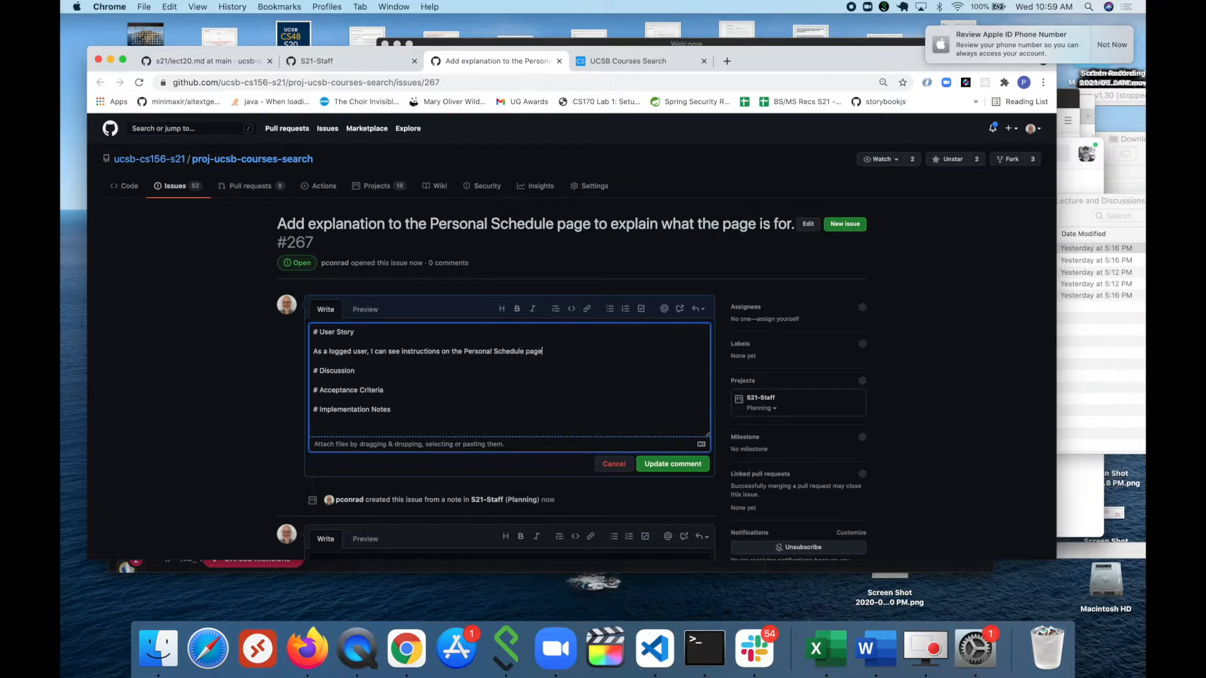
pyautogui.write(', so that I')
pyautogui.write('dnerst')
pyautogui.press('BackSpace')
pyautogui.press('BackSpace')
pyautogui.press('BackSpace')
pyautogui.press('BackSpace')
pyautogui.press('BackSpace')
pyautogui.press('BackSpace')
pyautogui.write('understand the purpose of the page.')
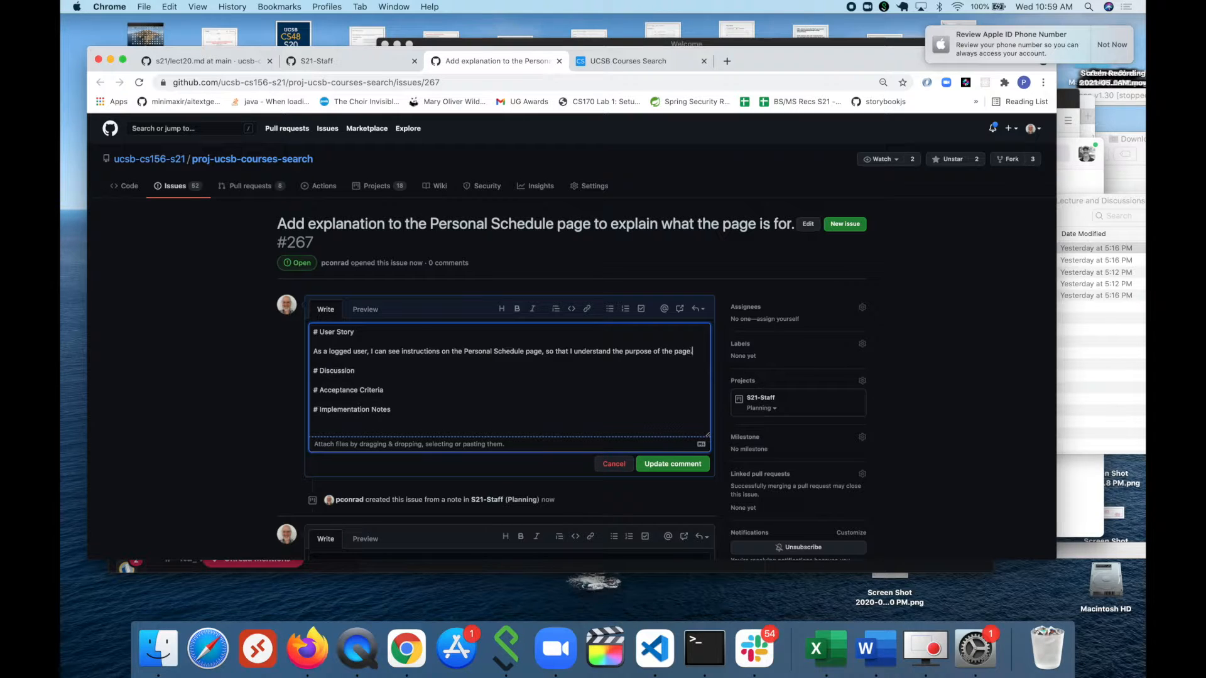
# - Write under Discussion: "The personal schedule page is intended as a place where students, faculty or staff can plan out a schedule of courses for a particular quarter."
pyautogui.press('Return')
pyautogui.press('Return')
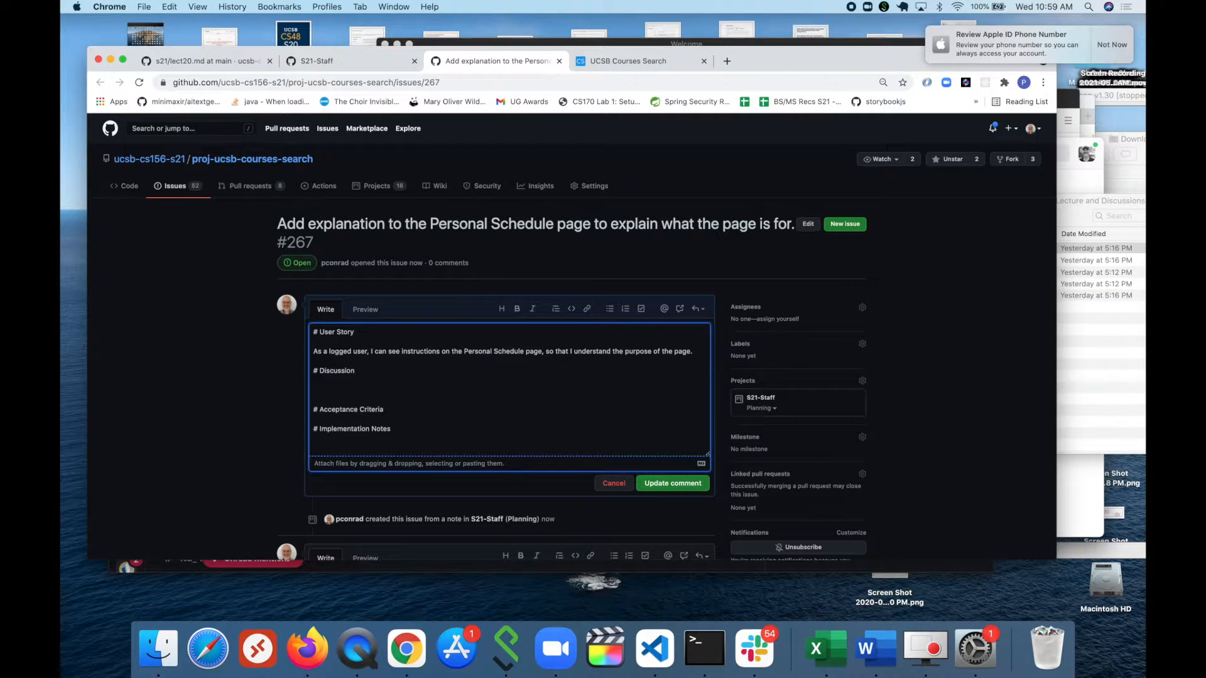
pyautogui.write('The personal schedule')
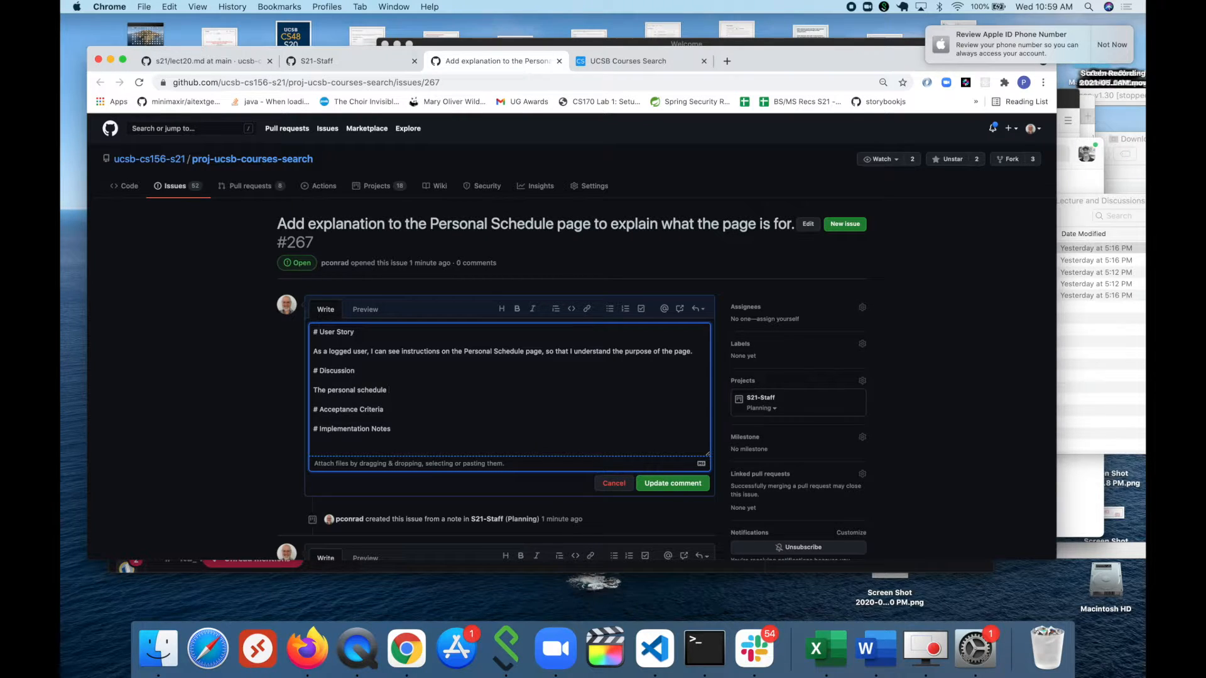
pyautogui.write(' i page is intended as a place where student ca')
pyautogui.press('BackSpace')
pyautogui.press('BackSpace')
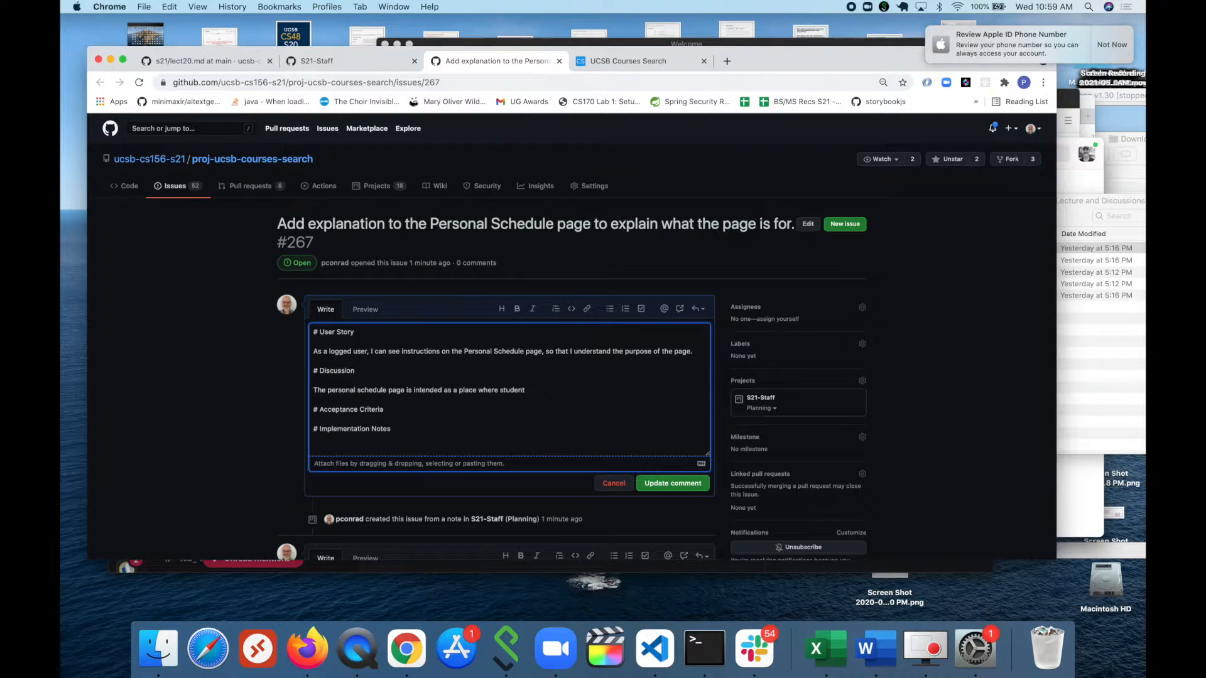
pyautogui.write('s can')
pyautogui.press('BackSpace')
pyautogui.press('BackSpace')
pyautogui.write('facult or ')
pyautogui.write('y st')
pyautogui.write(' fst')
pyautogui.write('taff can plan ou')
pyautogui.write('t a schedule of courses')
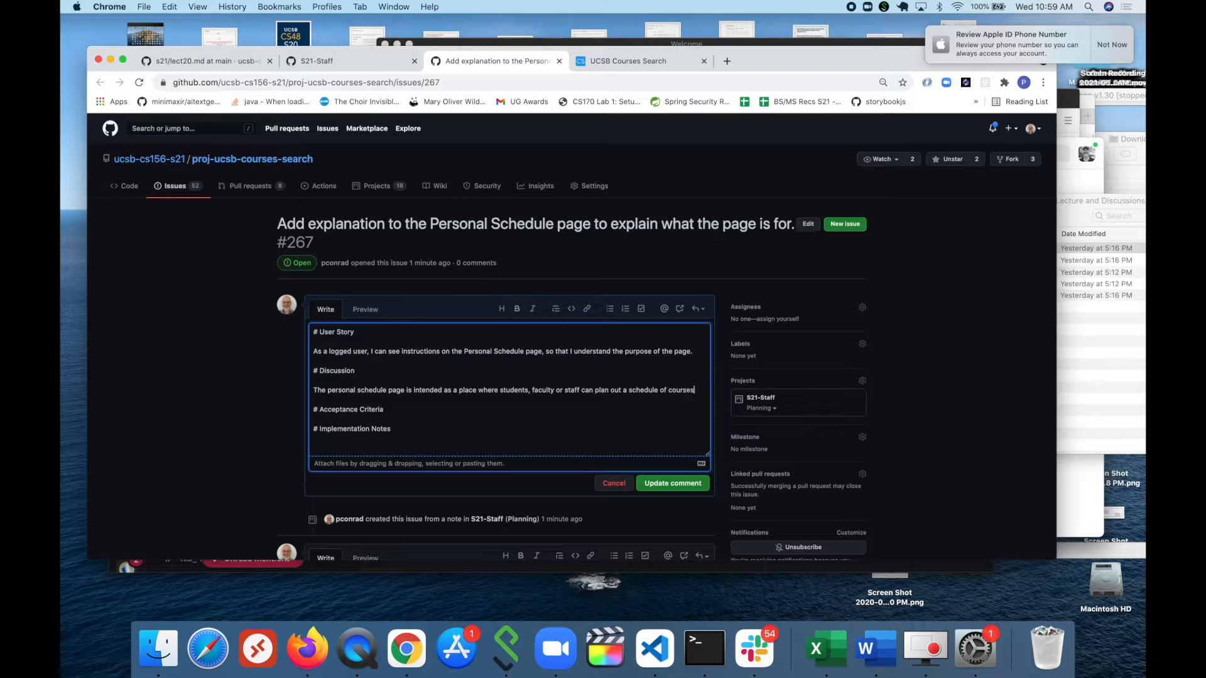
pyautogui.write(' for a particular qu')
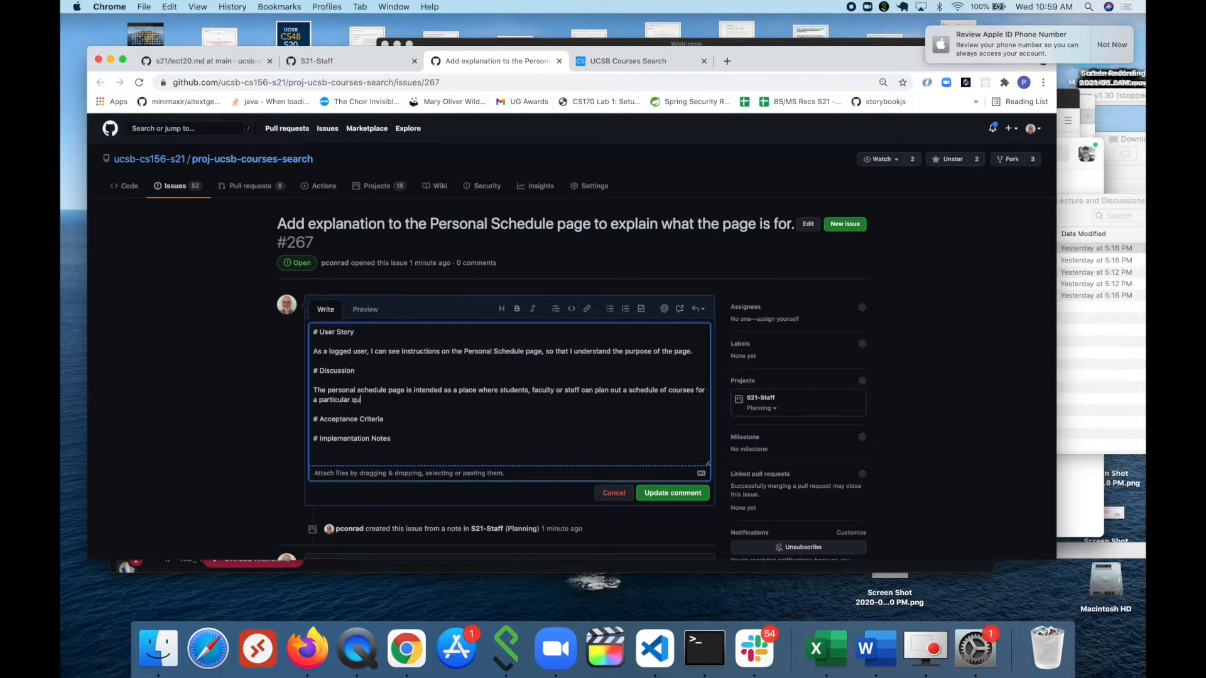
pyautogui.write('arter.  The')
pyautogui.press('BackSpace')
pyautogui.press('BackSpace')
pyautogui.press('BackSpace')
pyautogui.write('This')
pyautogui.press('BackSpace')
pyautogui.press('BackSpace')
pyautogui.press('BackSpace')
pyautogui.press('BackSpace')
# - Add a second Discussion paragraph: "It would be helpful if this description appeared on the page so that users know what the page is for."
pyautogui.press('Return')
pyautogui.press('Return')
pyautogui.write('It would')
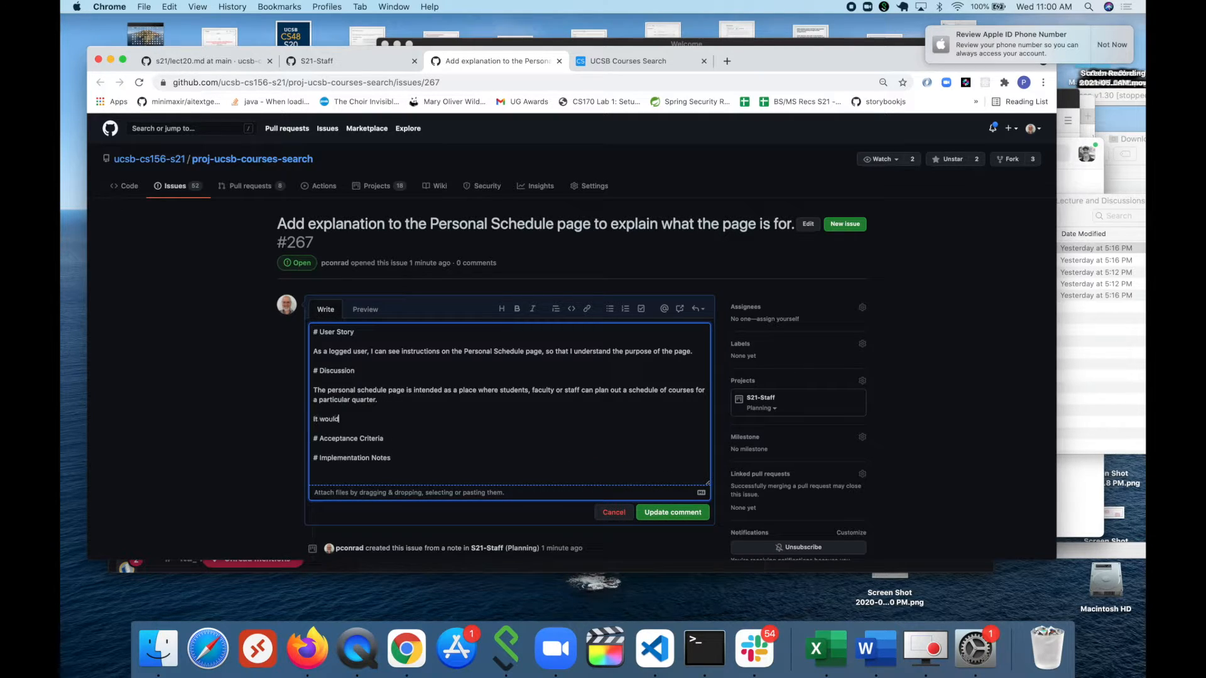
pyautogui.write(' be helpful')
pyautogui.press('BackSpace')
pyautogui.press('BackSpace')
pyautogui.press('BackSpace')
pyautogui.press('BackSpace')
pyautogui.press('BackSpace')
pyautogui.write('lpful if this description appeared on the page')
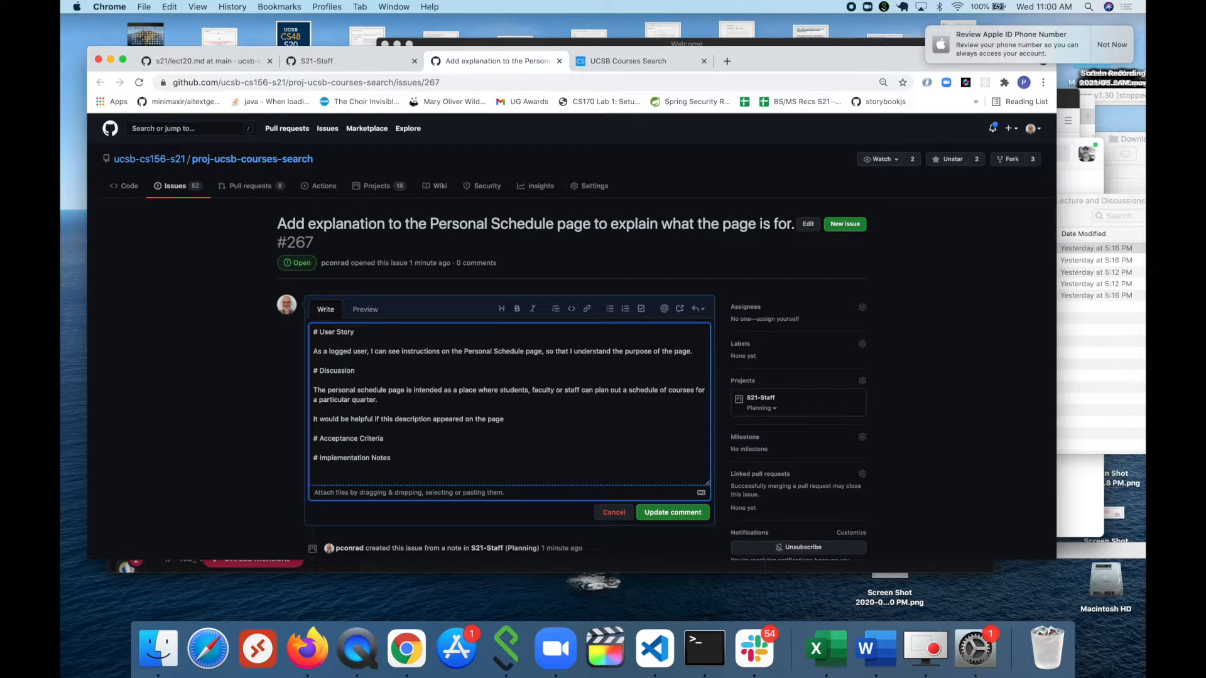
pyautogui.write(' so that users know what the page i')
# - Add a task under Acceptance Criteria: "The sentence under discussion above that explains the purpose of the page appears on the page."
pyautogui.press('Return')
pyautogui.press('Return')
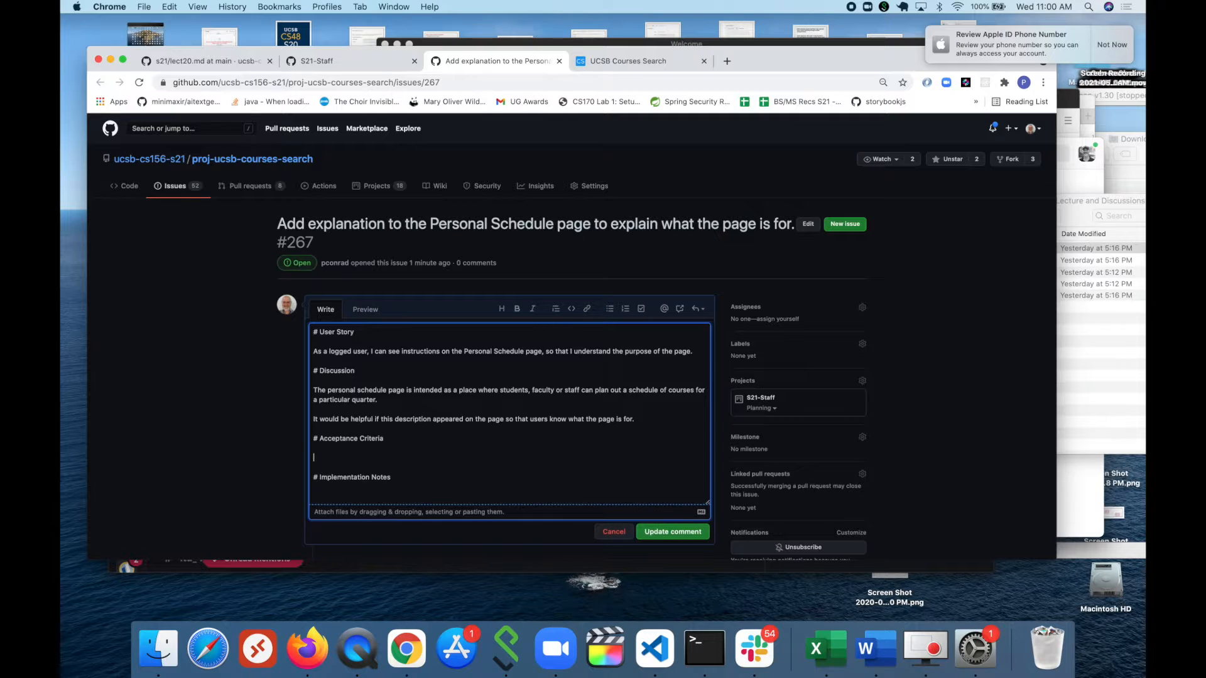
pyautogui.click(641, 310)
pyautogui.write('Tha')
pyautogui.write(' sentence')
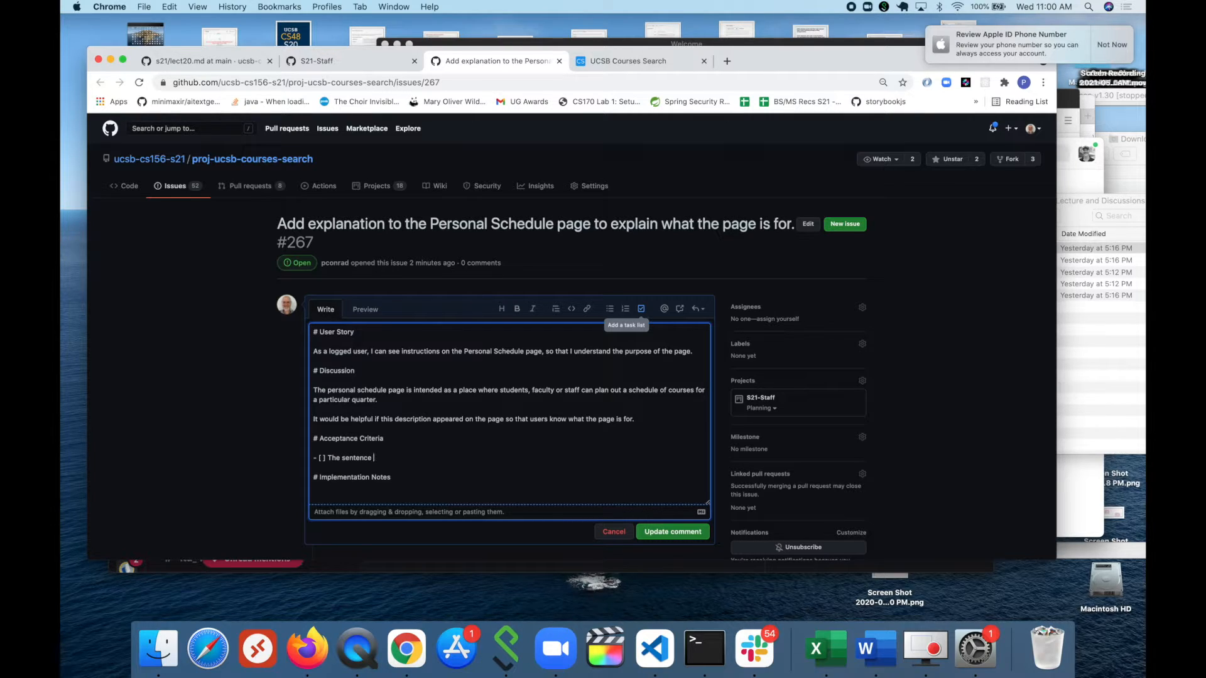
pyautogui.write(' under discussion above that ex')
pyautogui.write('plains the purpose of the page appears on the page.')
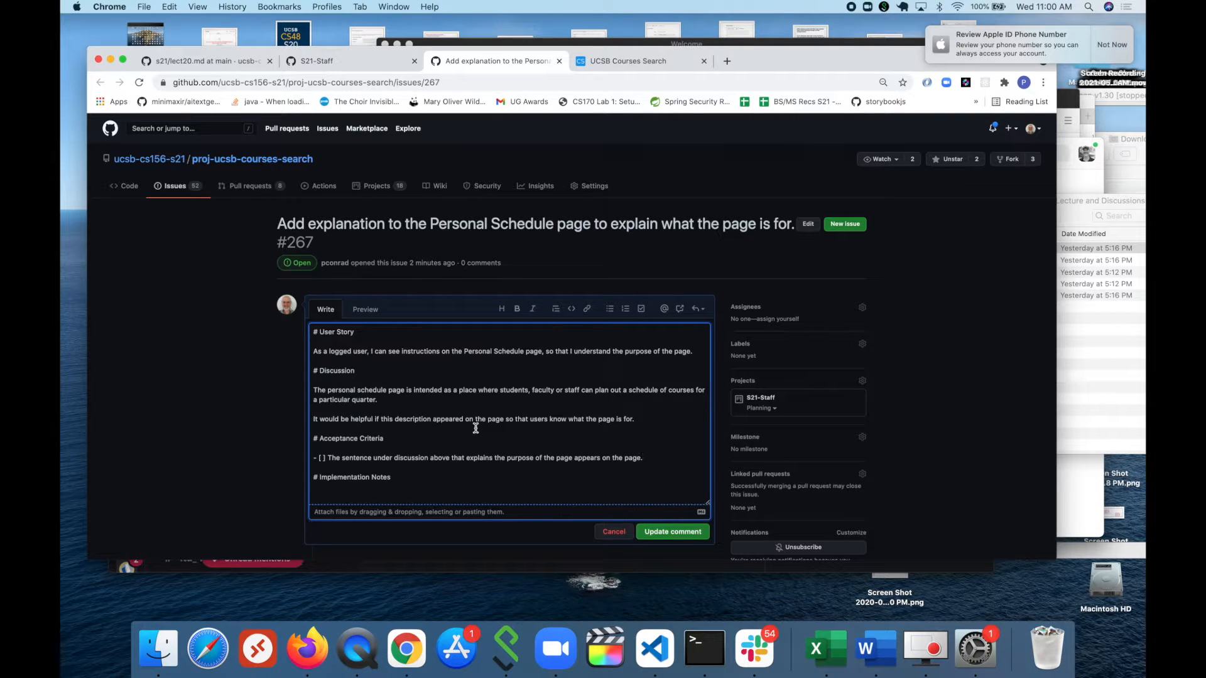
# - Capture a screenshot of the Personal Schedule page's schedule table and paste it at the end of the issue's Discussion section
pyautogui.click(641, 63)
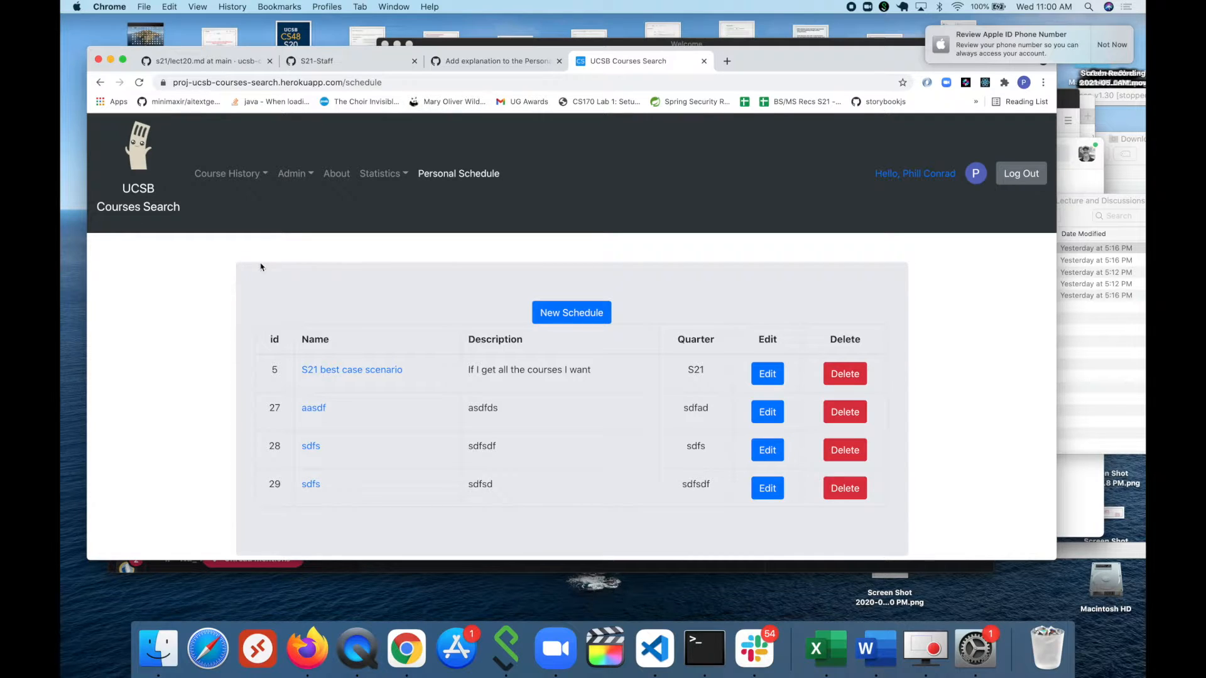
pyautogui.press('super+shift+4')
pyautogui.moveTo(220, 238); pyautogui.dragTo(933, 527)
pyautogui.press('super+shift+4')
pyautogui.moveTo(230, 249); pyautogui.dragTo(929, 522)
pyautogui.click(476, 63)
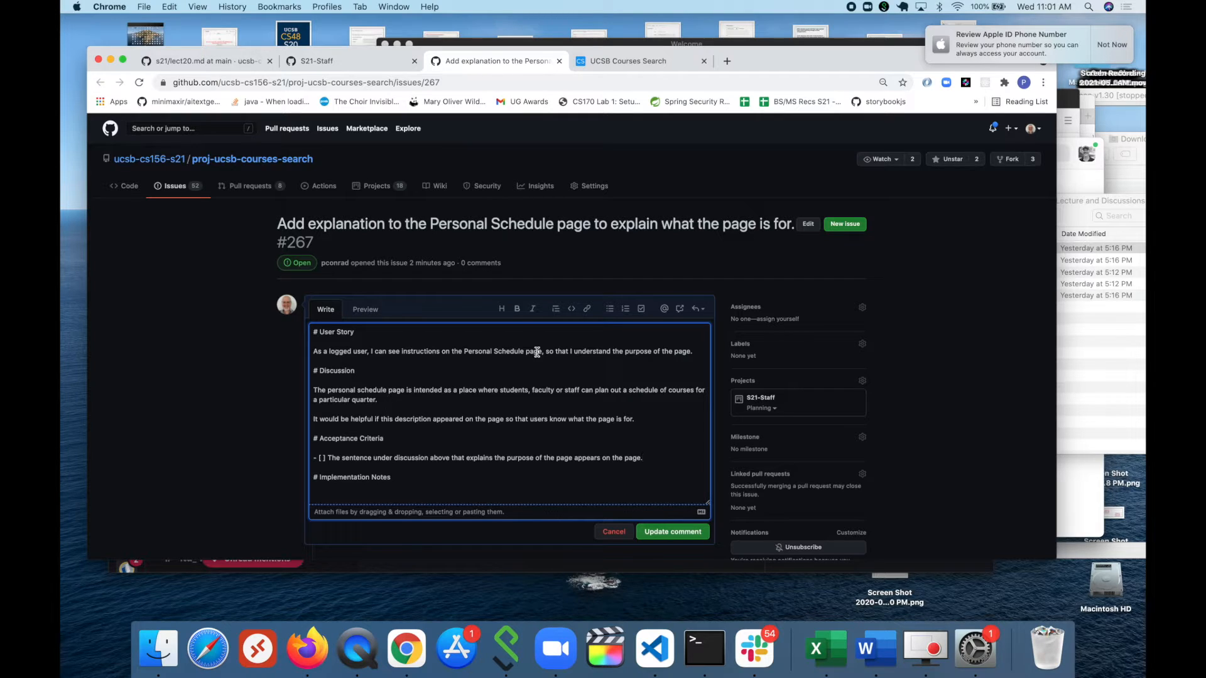
pyautogui.click(399, 407)
pyautogui.press('super+v')
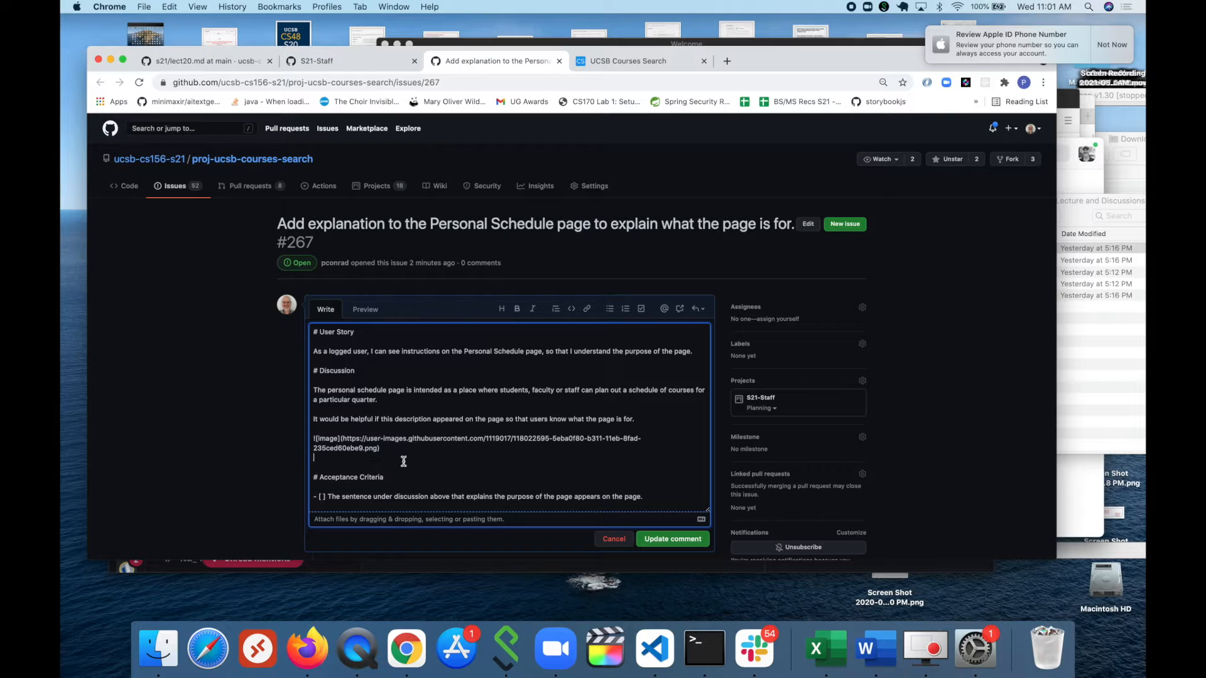
# - Check the URL path of the Personal Schedule page and return to the issue description
pyautogui.scroll(-2, 404, 457)
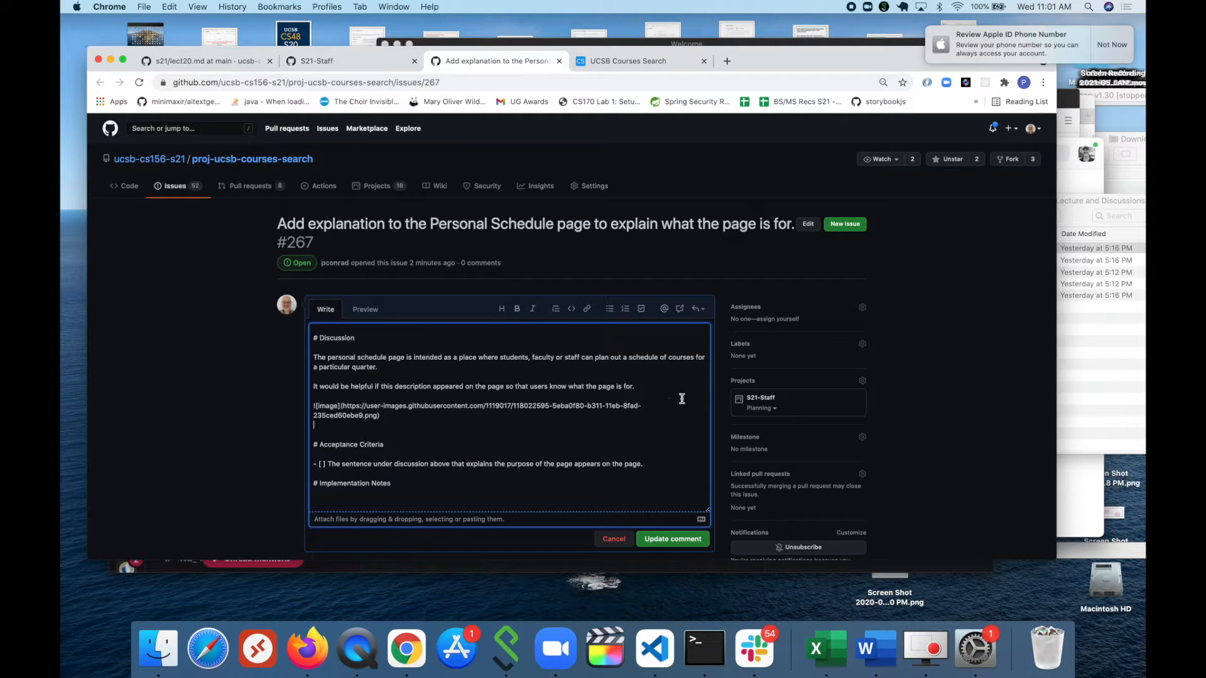
pyautogui.click(649, 61)
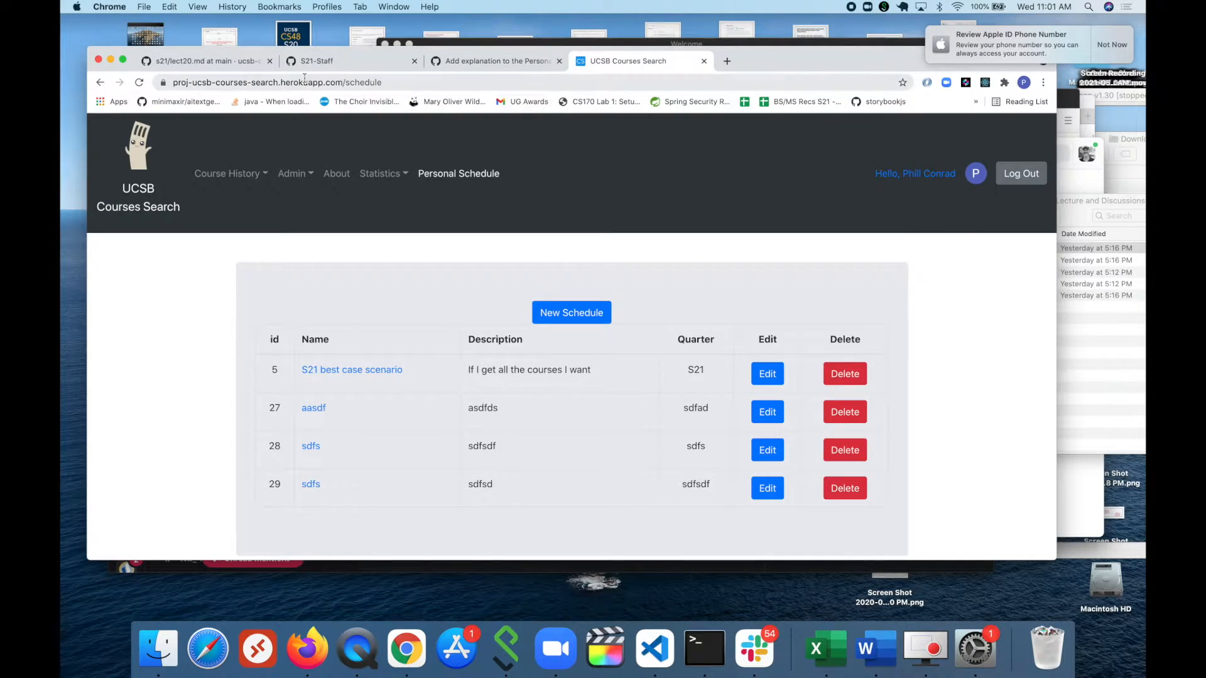
pyautogui.moveTo(344, 82); pyautogui.dragTo(427, 83)
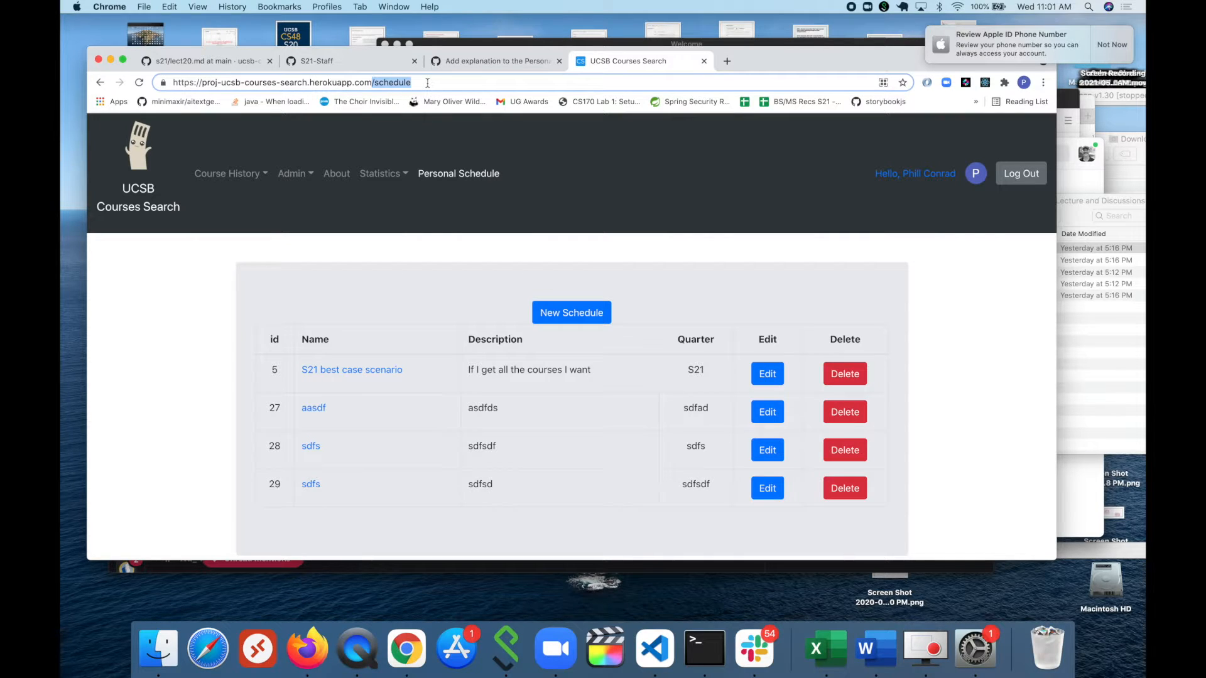
pyautogui.click(497, 61)
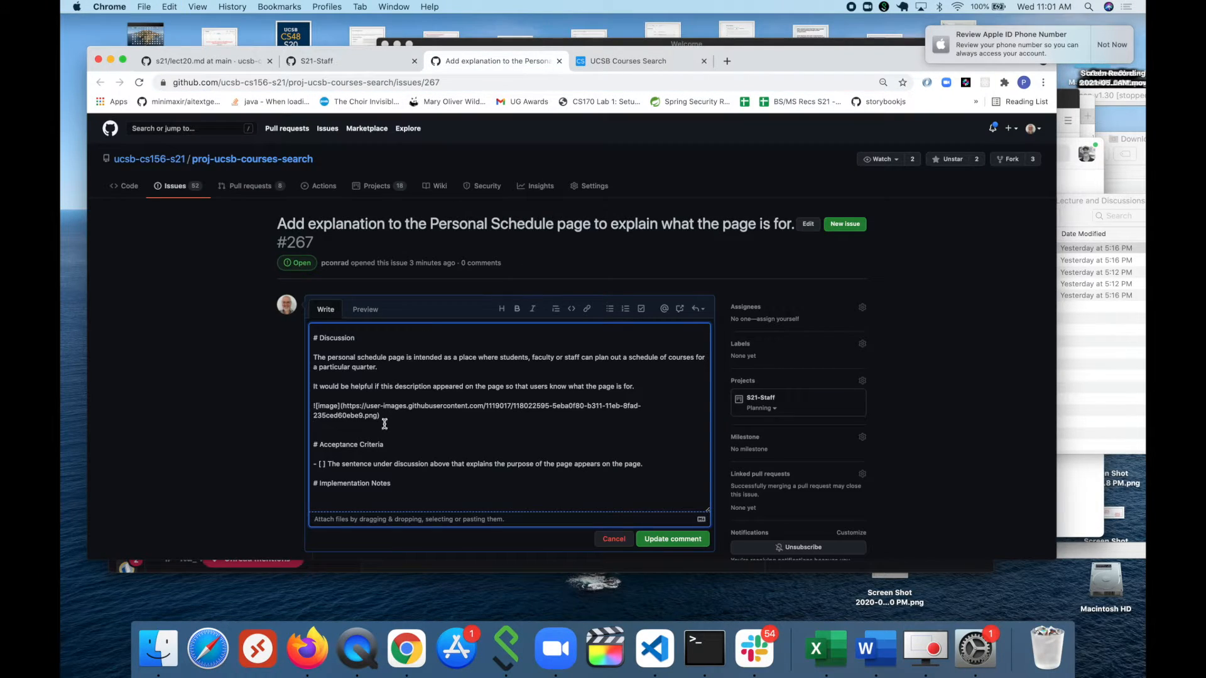
# - Add the line "Url of page is: `/schedule`" below the image in the issue's Discussion section
pyautogui.press('Return')
pyautogui.write('Url of')
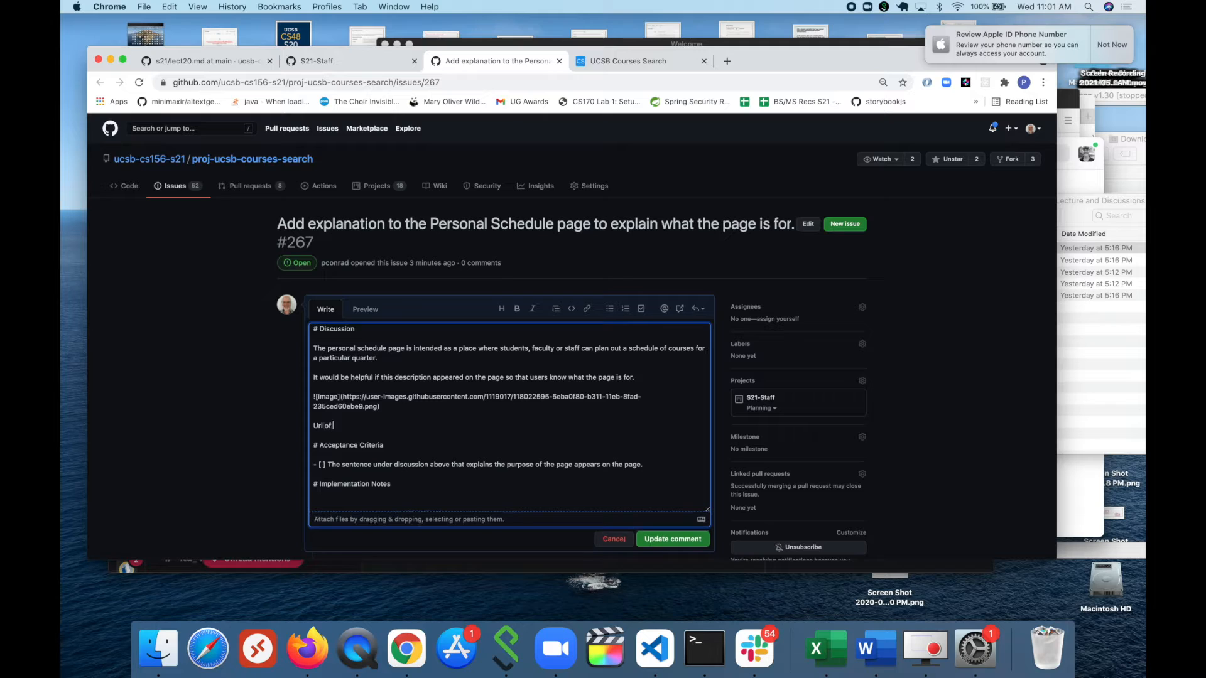
pyautogui.write(' page is: `/schedule`')
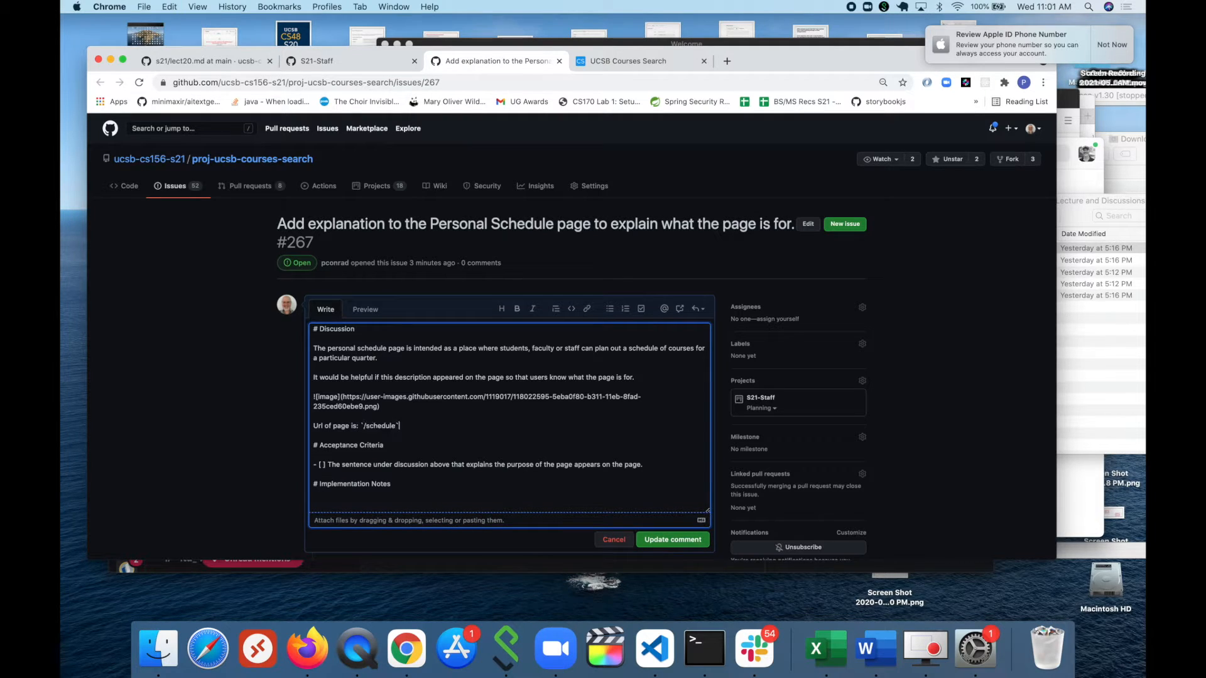
pyautogui.press('Return')
pyautogui.press('Return')
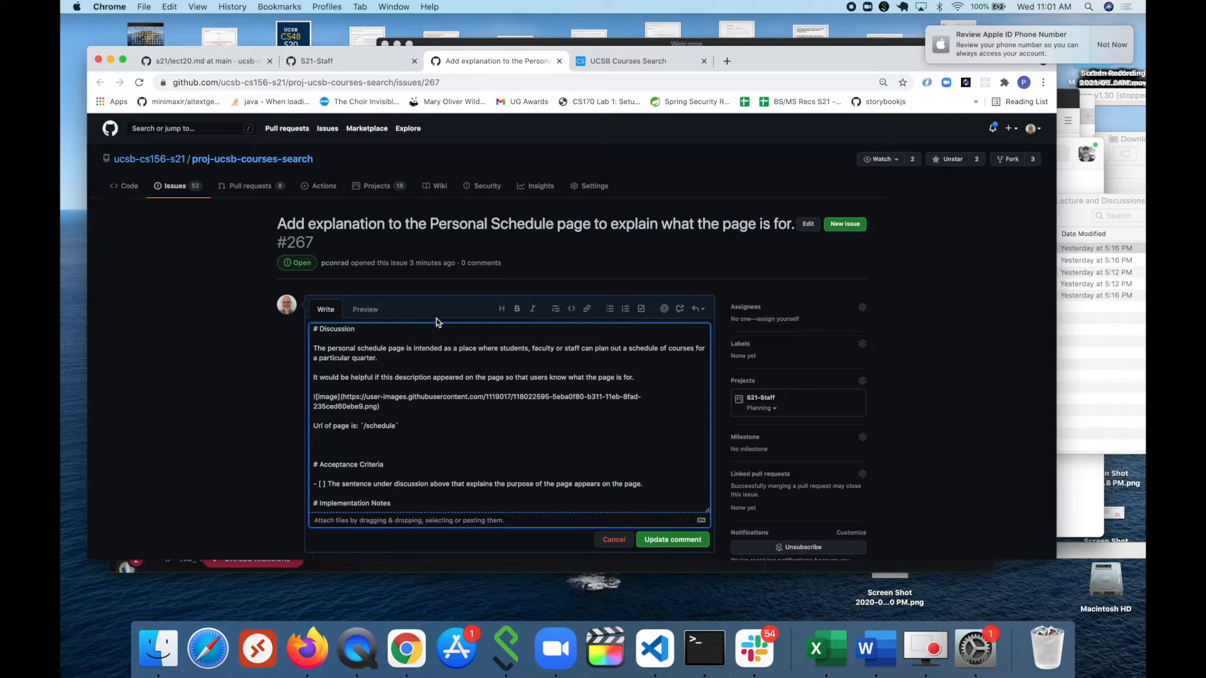
# - Start a numbered list under the line "Navigation to the page:" with "Log in" as its first item
pyautogui.write('Navigation to')
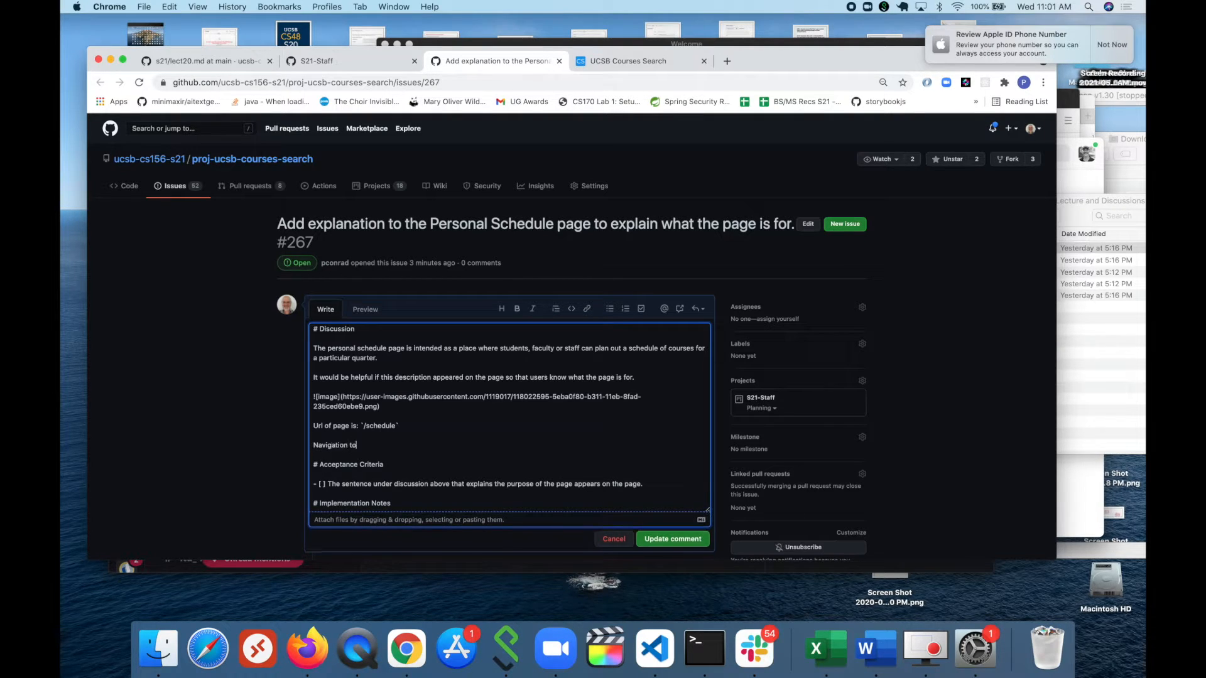
pyautogui.write(' the page')
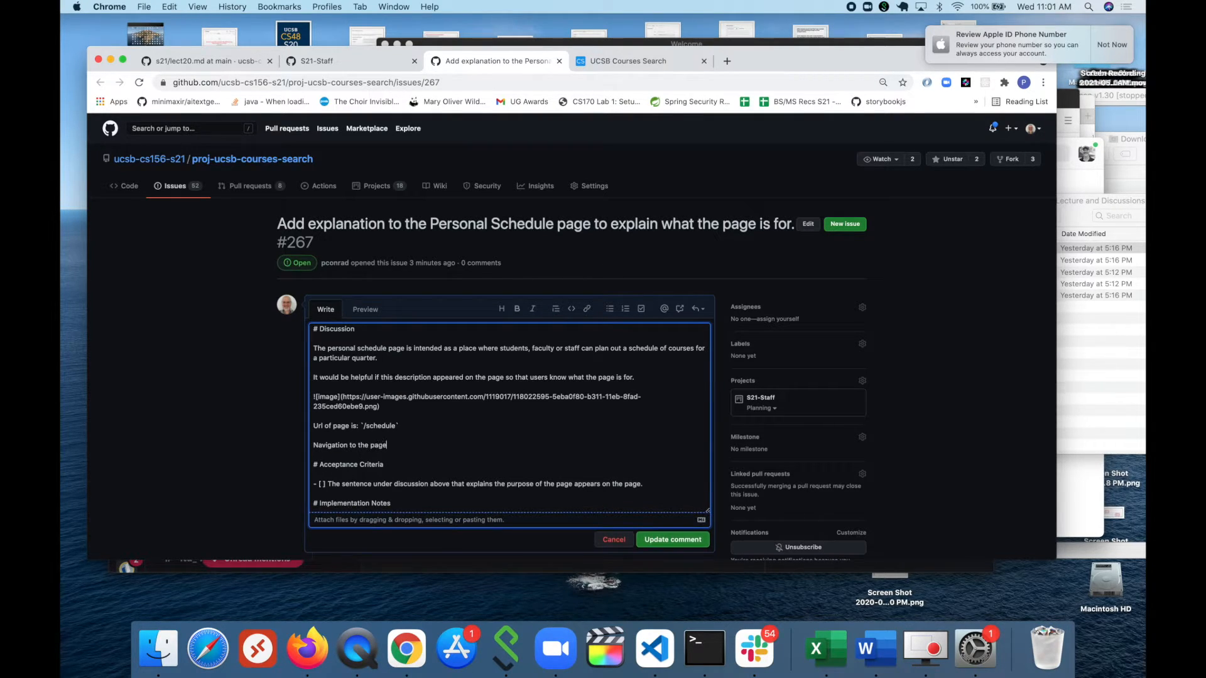
pyautogui.write(':')
pyautogui.press('Return')
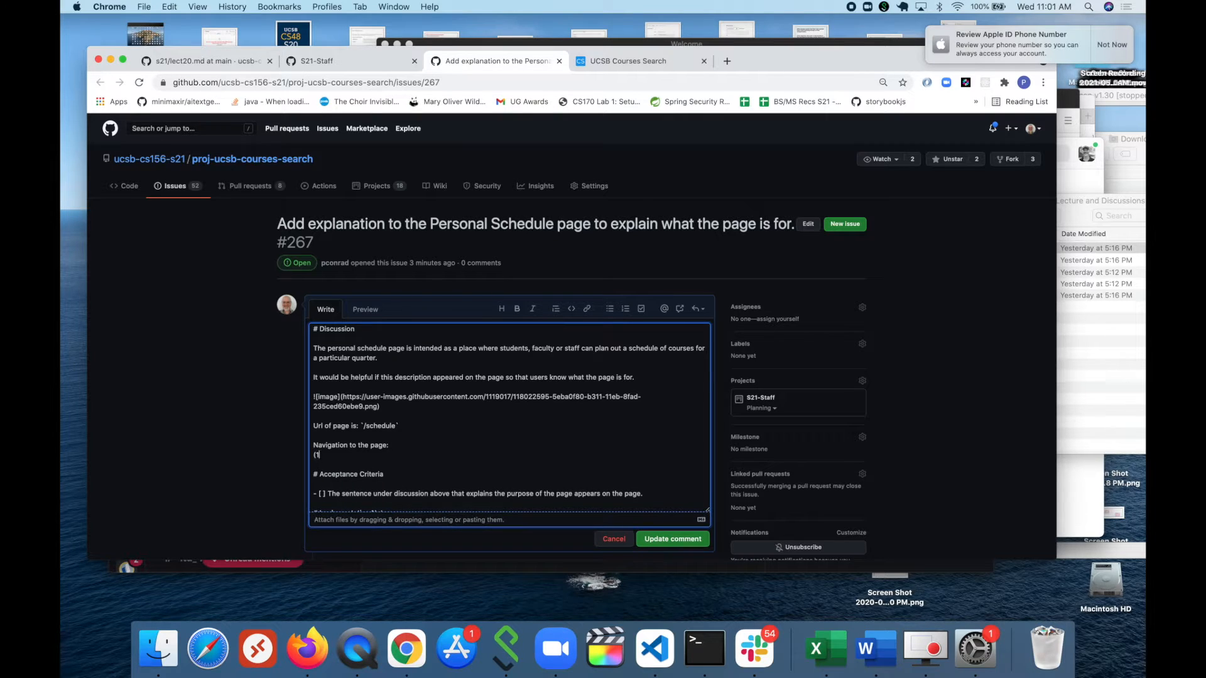
pyautogui.write('1. Log in')
pyautogui.press('Return')
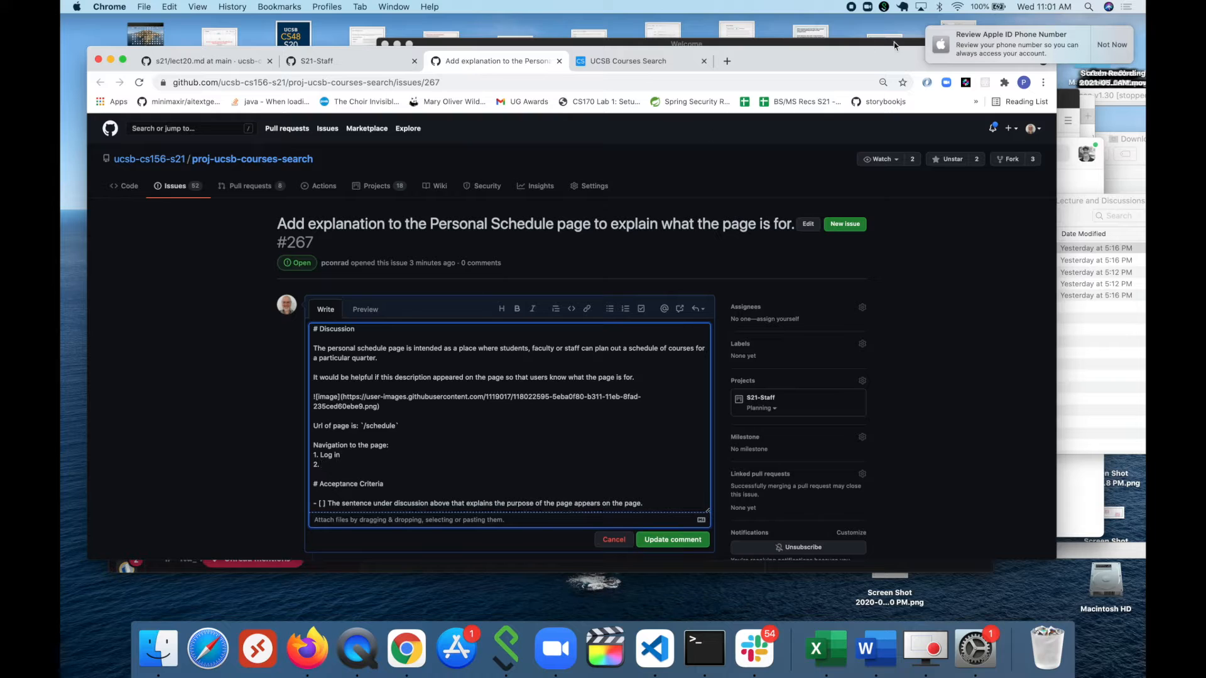
# - Check the route to the Personal Schedule page by logging out of UCSB Courses Search, logging in with Google and opening it, then return to the issue
pyautogui.click(618, 61)
pyautogui.press('super+r')
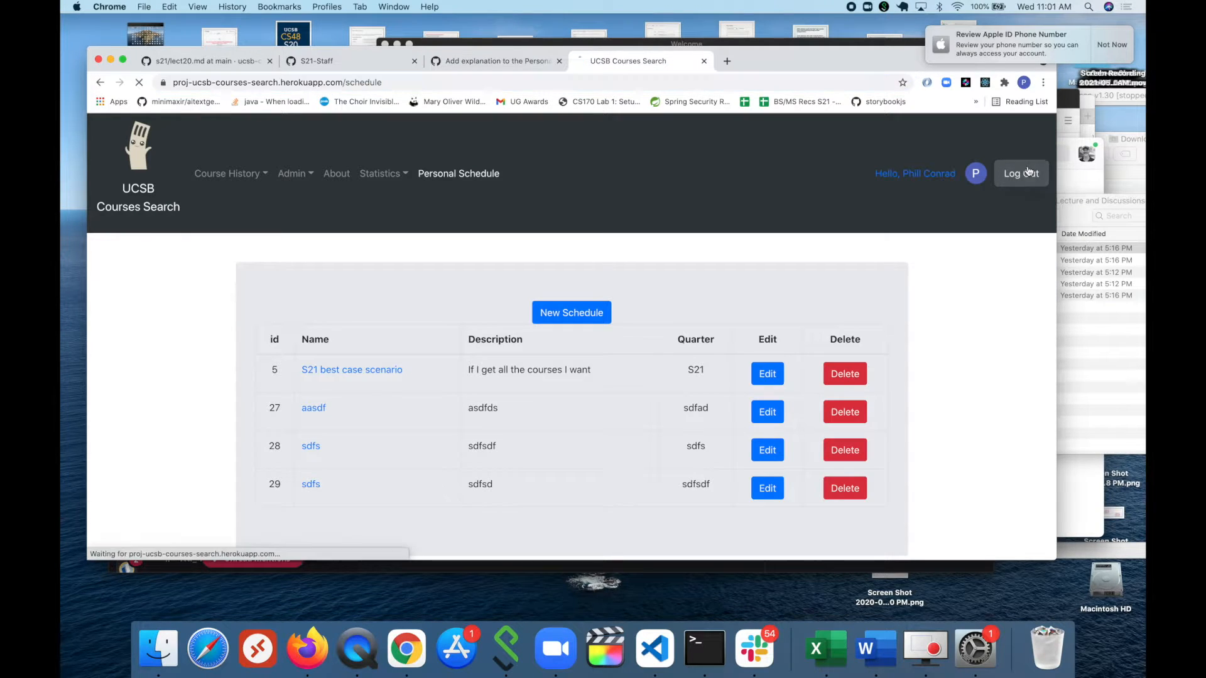
pyautogui.click(1028, 172)
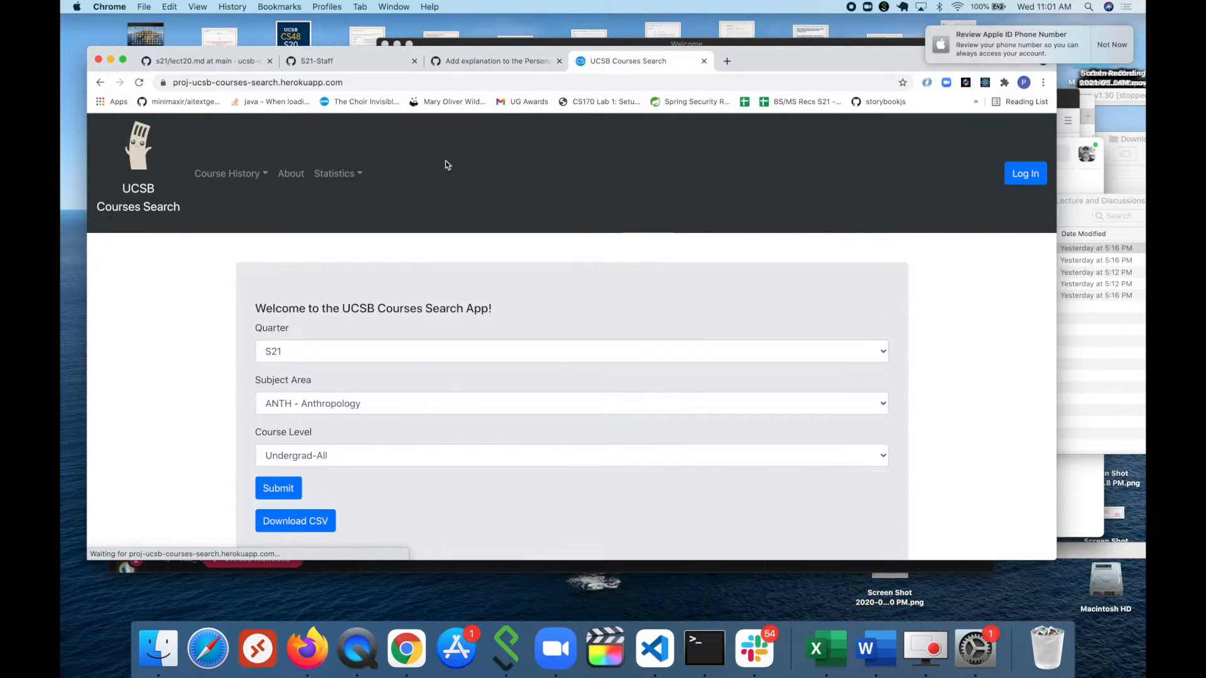
pyautogui.click(1025, 173)
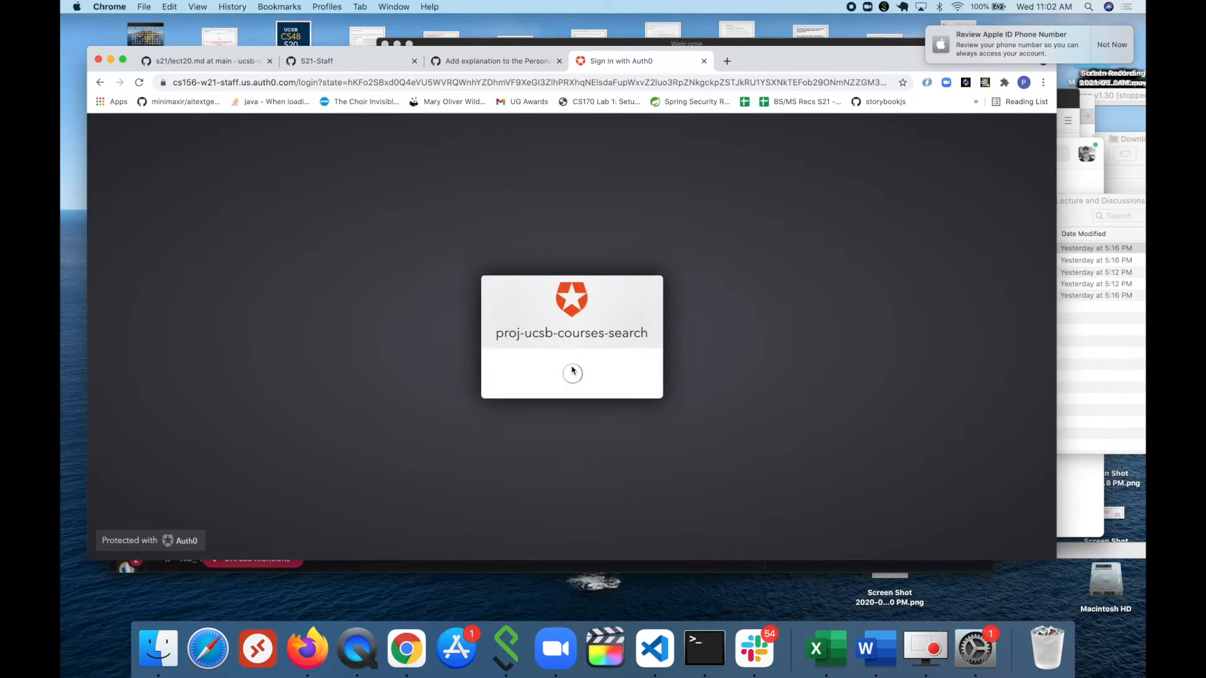
pyautogui.click(561, 375)
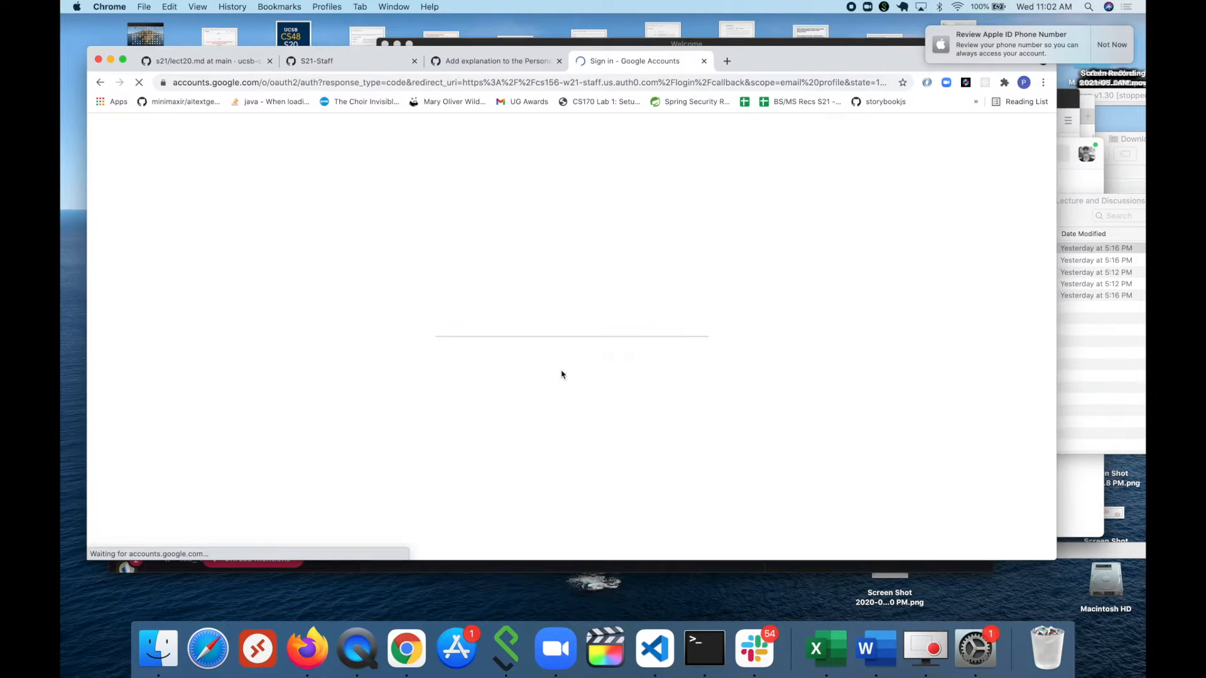
pyautogui.click(543, 310)
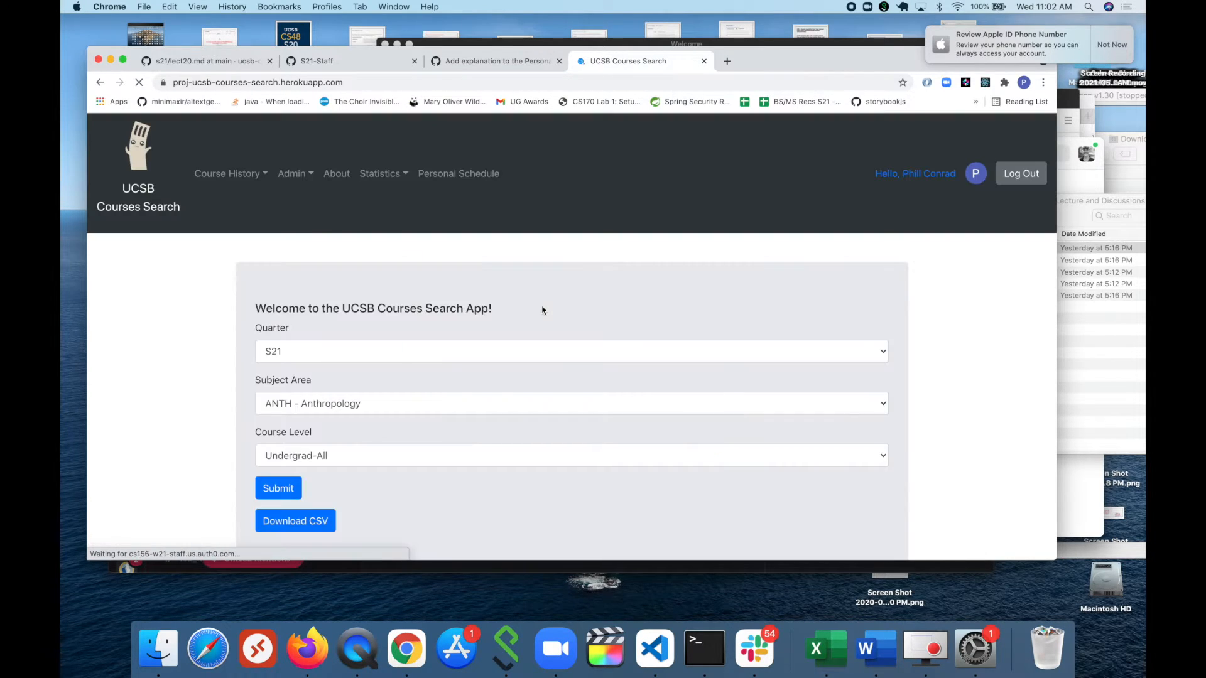
pyautogui.click(453, 176)
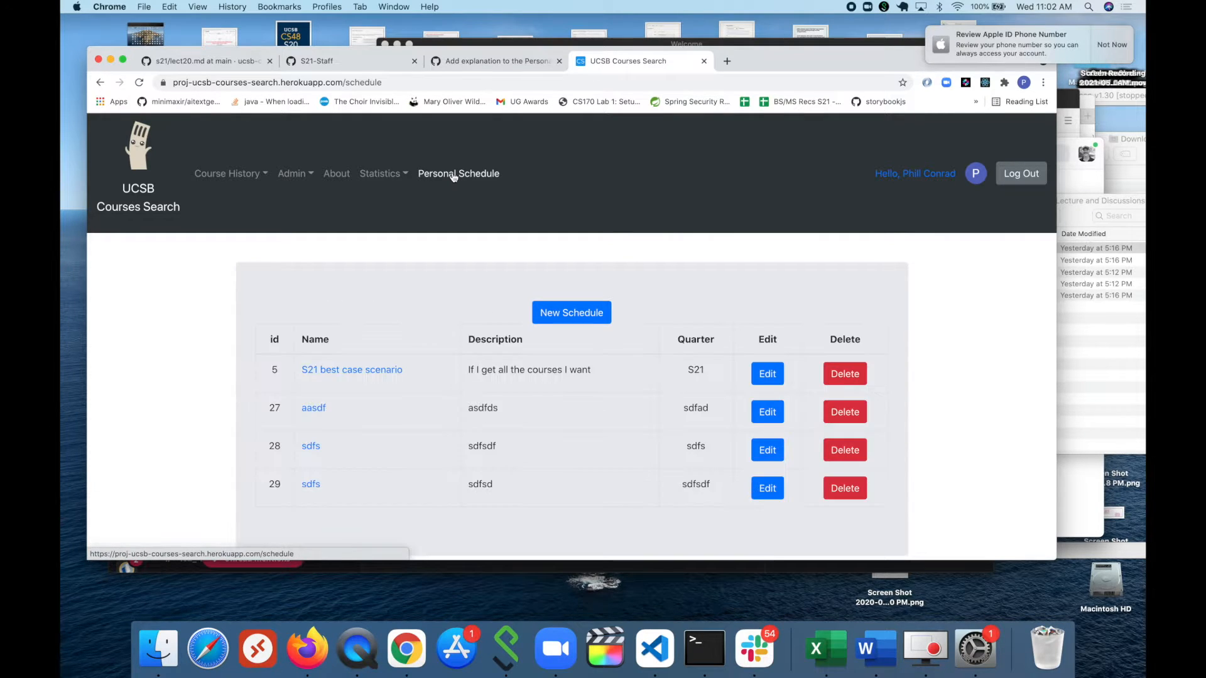
pyautogui.click(491, 61)
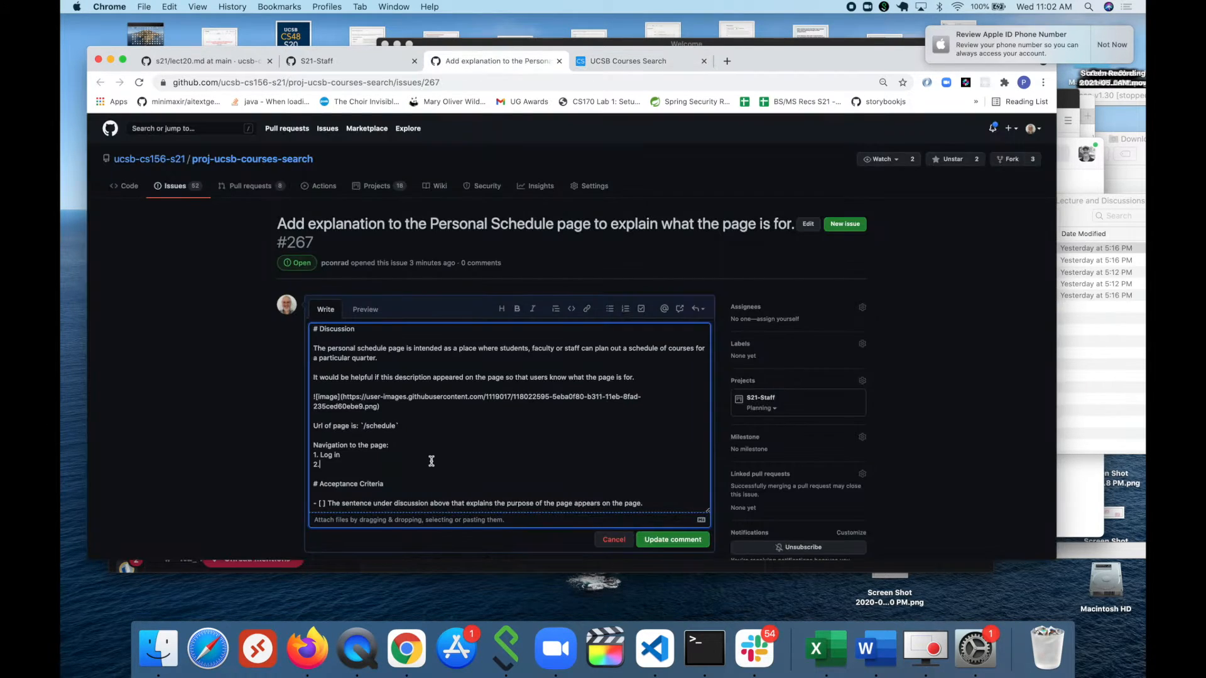
# - Complete the navigation list with "2. Choose `Personal Schedule` link on Navbar" and "3. Arrive at page."
pyautogui.write('Cho')
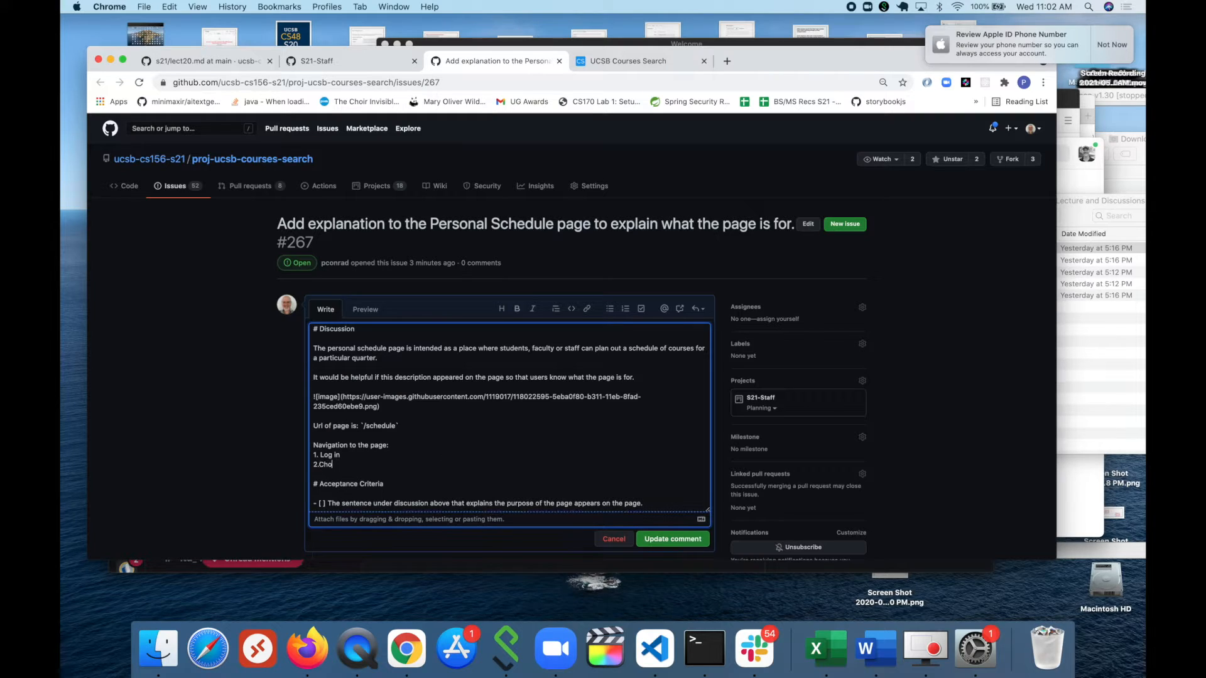
pyautogui.write('ose ')
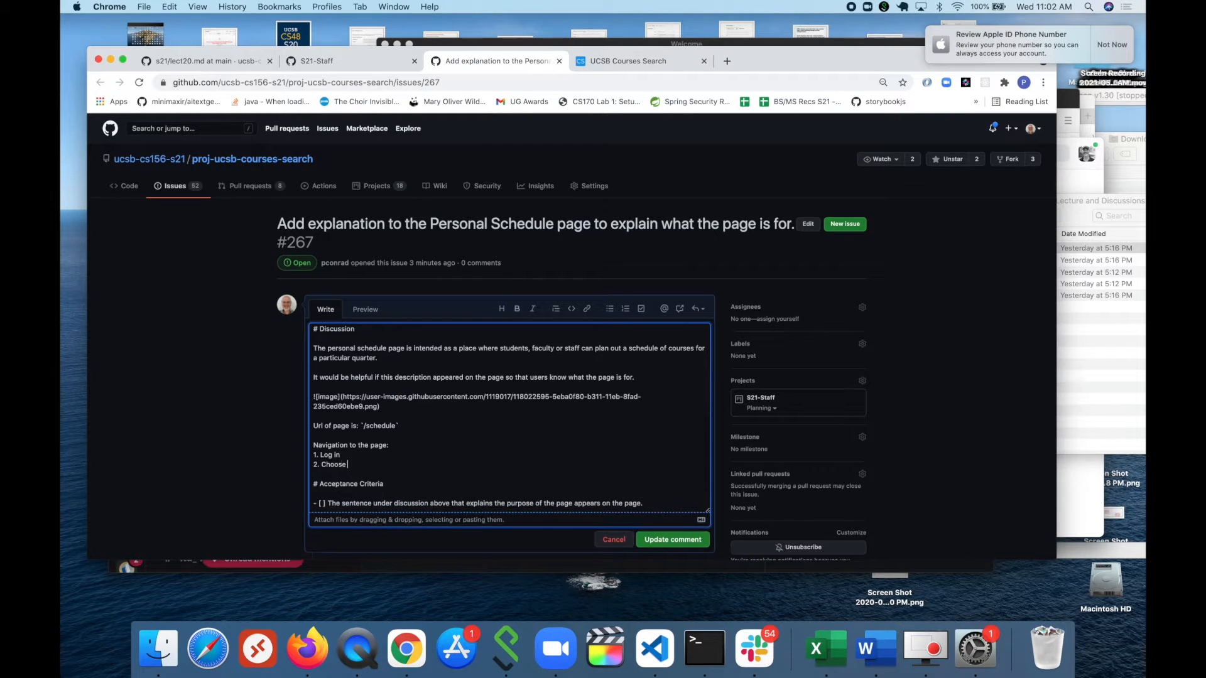
pyautogui.write('`Personal Sched')
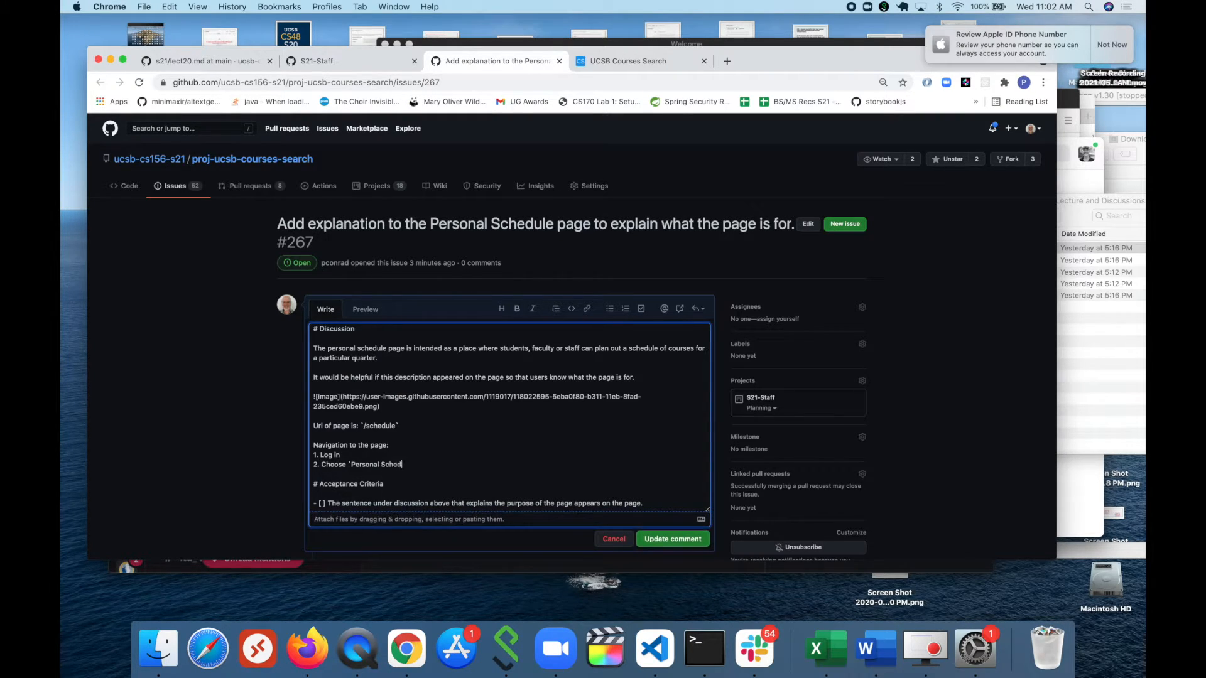
pyautogui.write('ule` link')
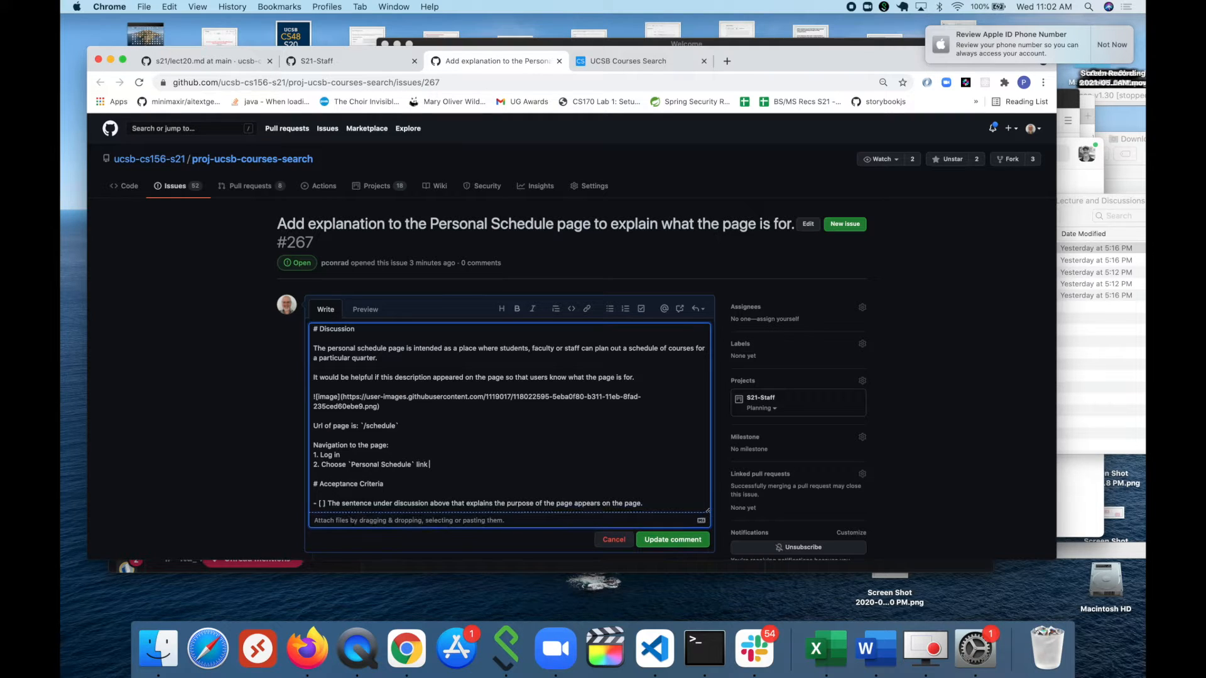
pyautogui.write(' on Navbar')
pyautogui.press('Return')
pyautogui.write('3. ')
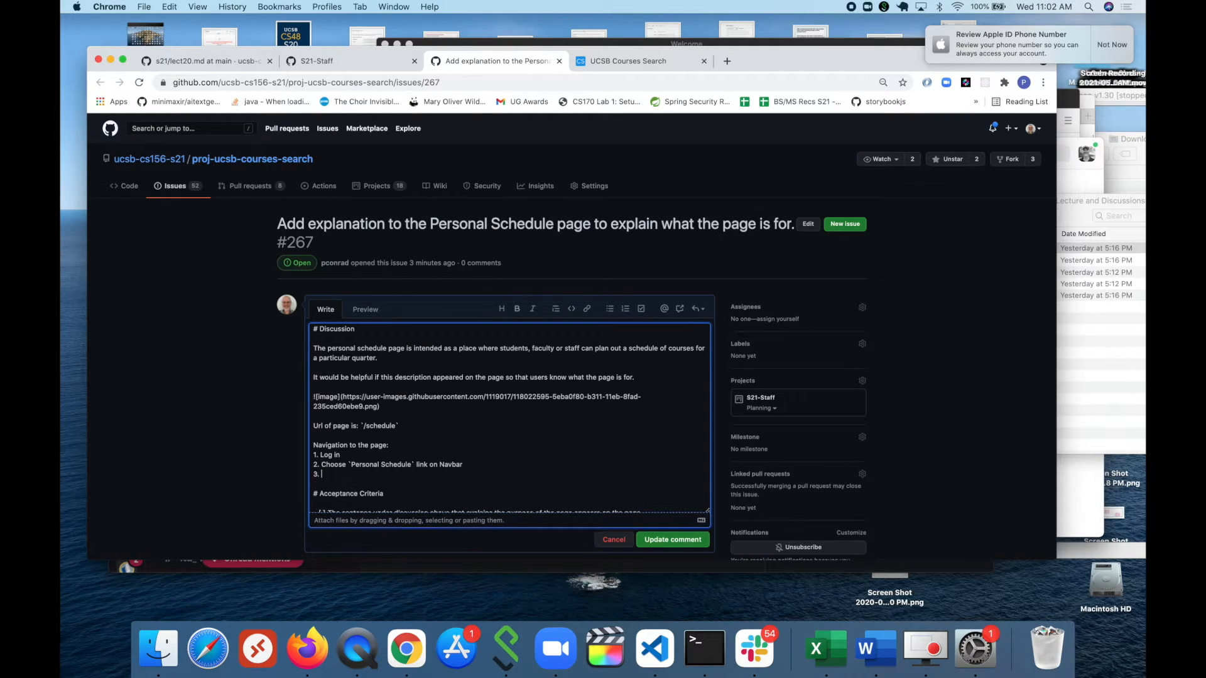
pyautogui.write('Arrive at page.')
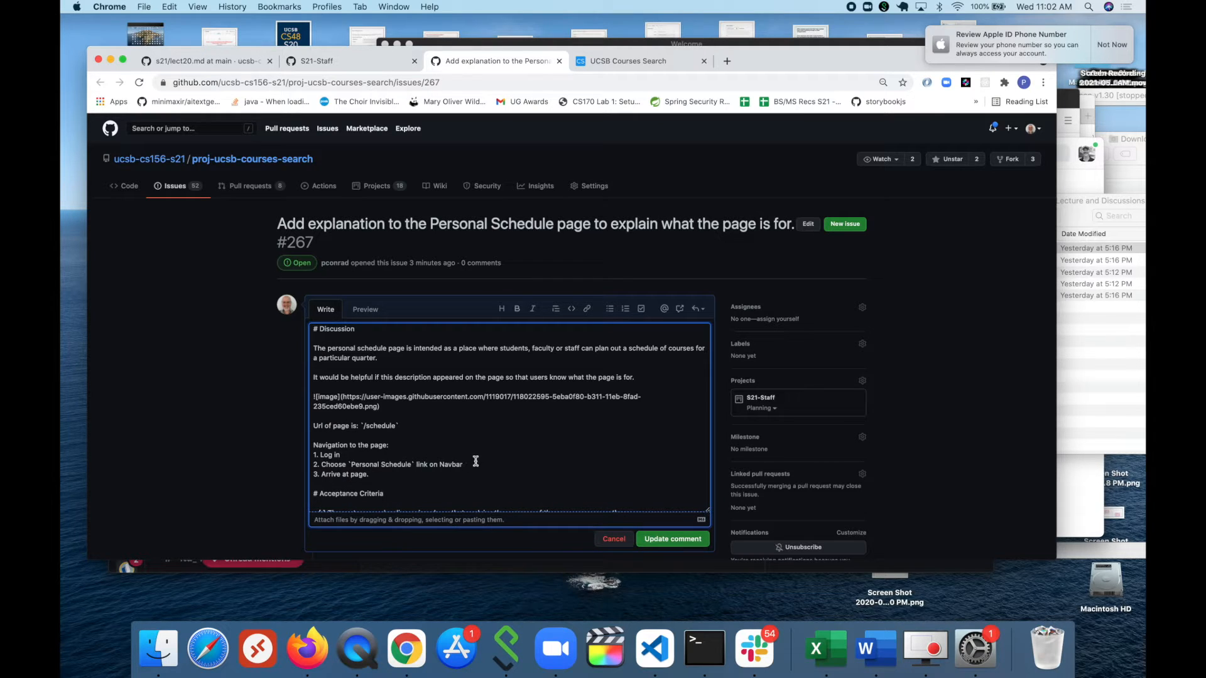
# - Save the updated issue description and review the rendered issue from User Story through Implementation Notes
pyautogui.scroll(-5, 631, 504)
pyautogui.click(672, 499)
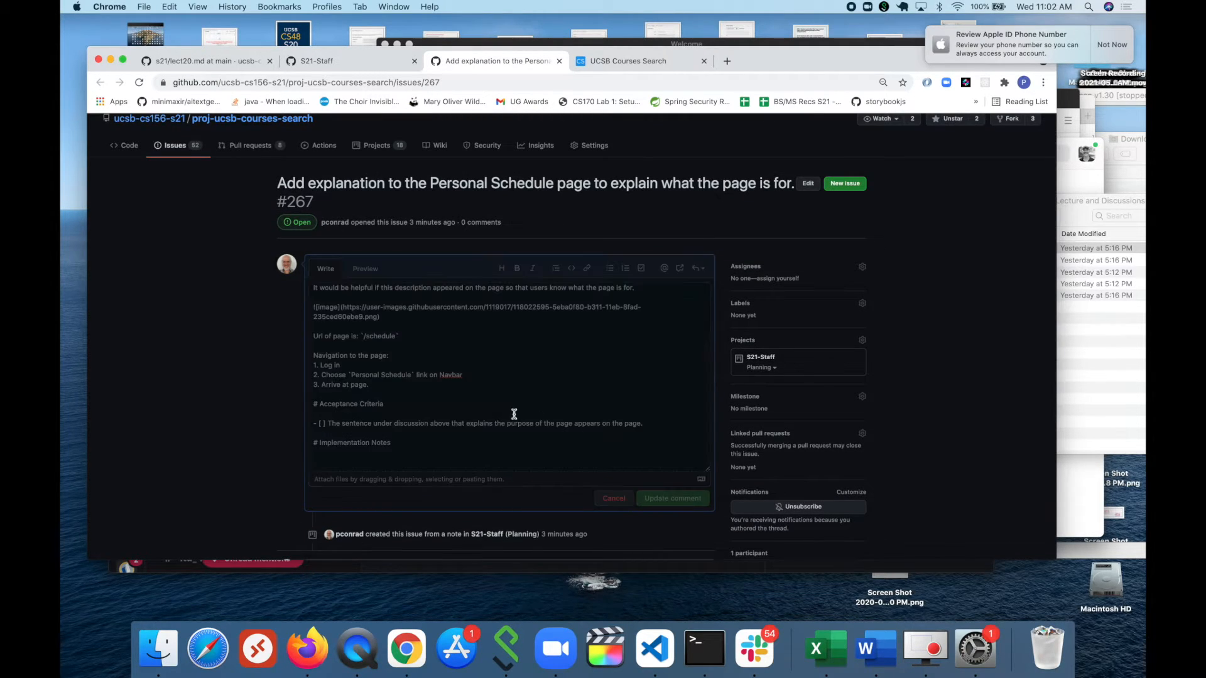
pyautogui.scroll(-2, 451, 452)
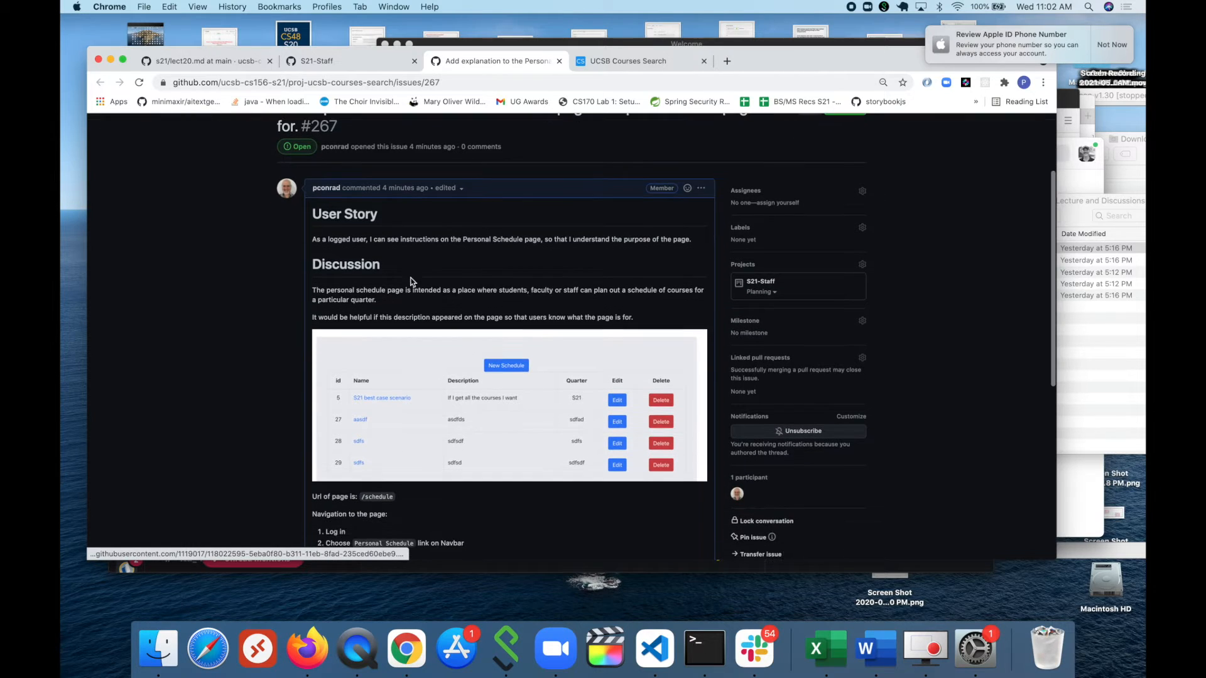
pyautogui.scroll(-2, 446, 398)
pyautogui.scroll(-6, 521, 366)
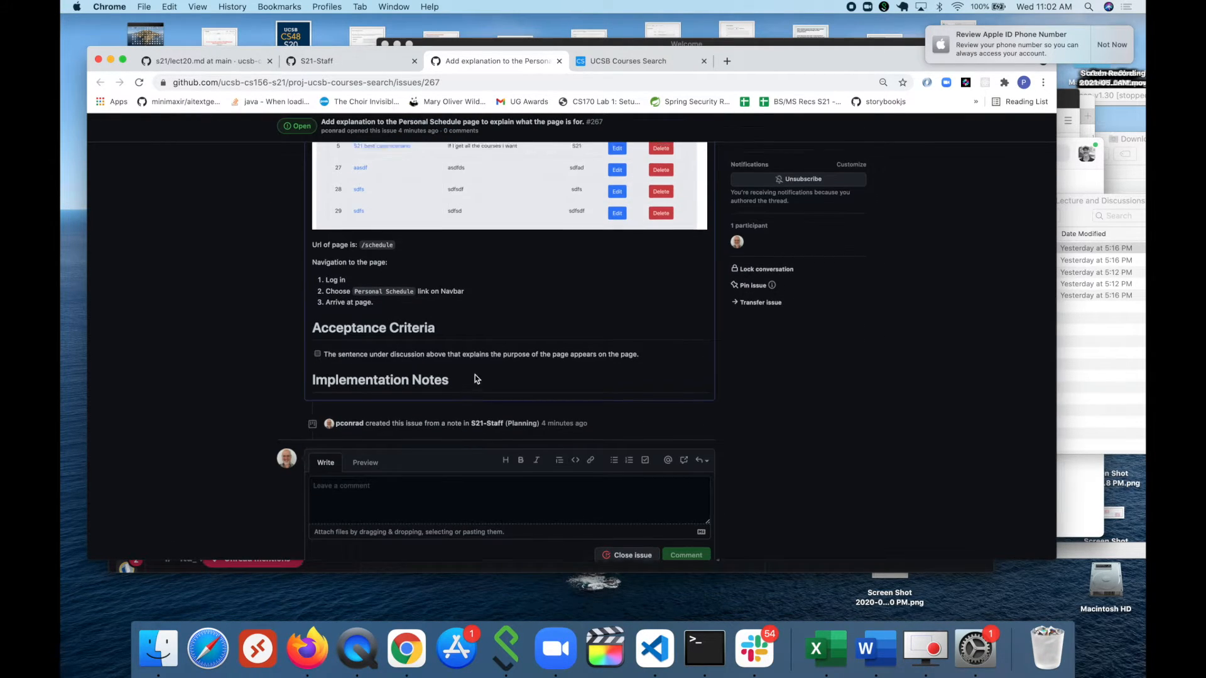
pyautogui.scroll(10, 467, 394)
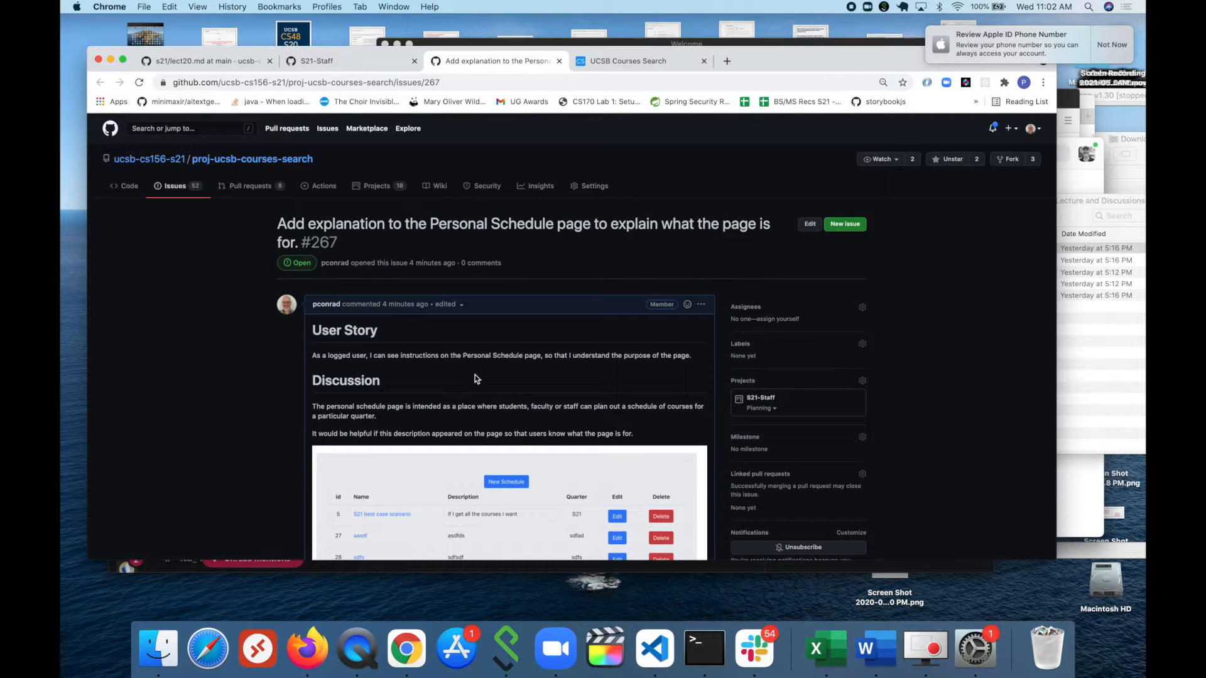
pyautogui.scroll(-1, 525, 337)
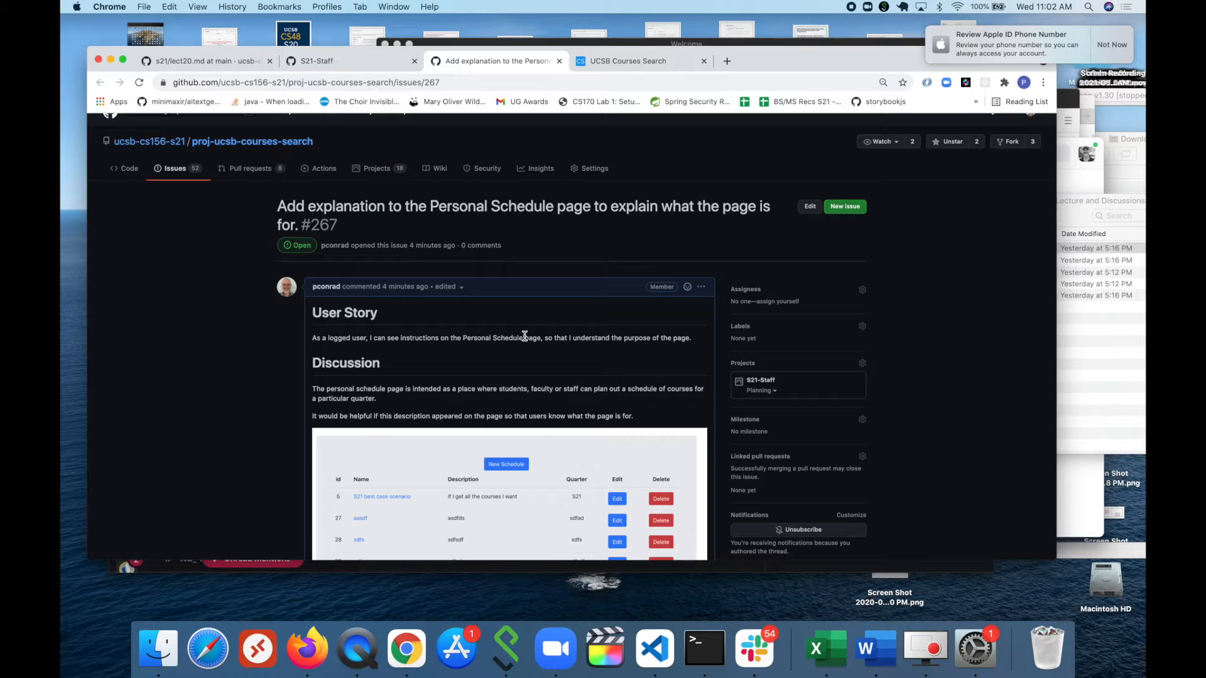
pyautogui.scroll(-12, 525, 337)
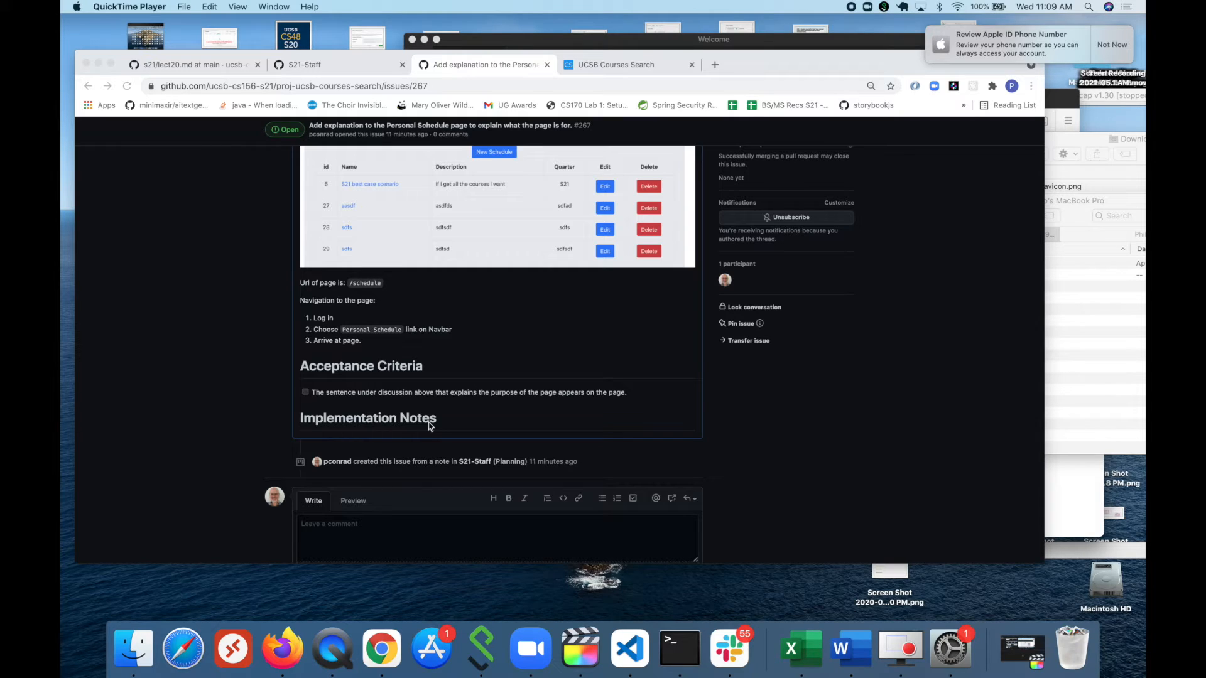
# - Look at the proj-ucsb-courses-search project in Visual Studio Code, then check the Personal Schedule page's URL in Chrome
pyautogui.click(629, 655)
pyautogui.click(331, 251)
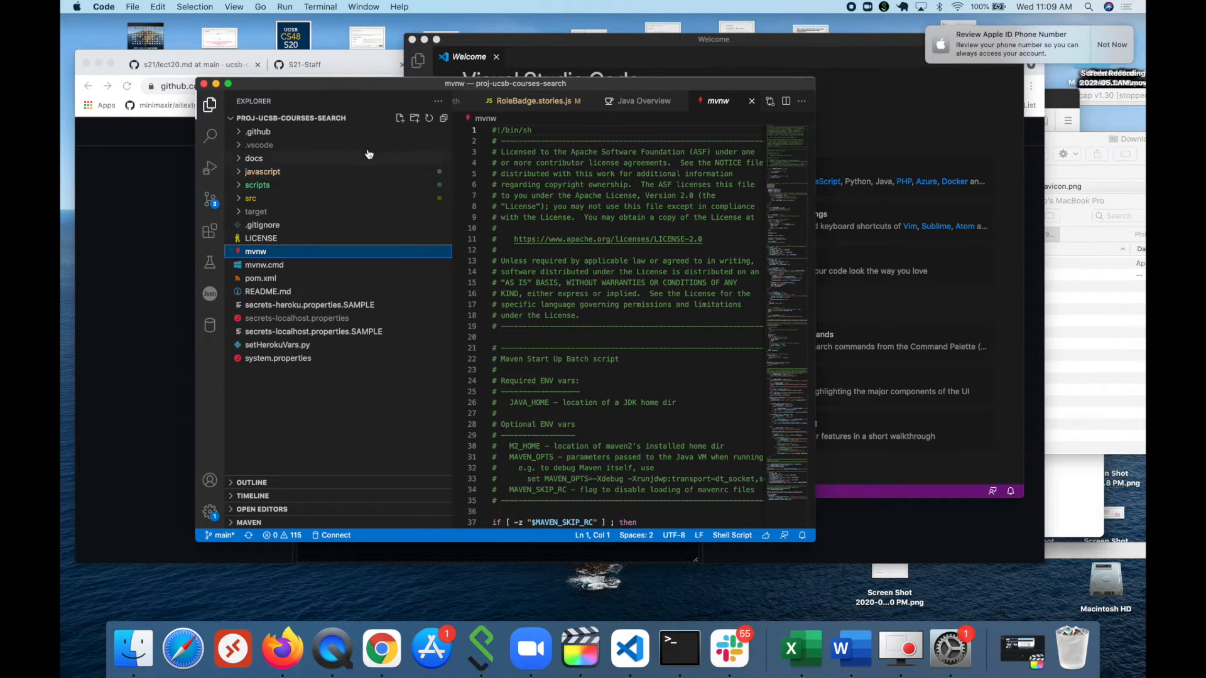
pyautogui.click(245, 59)
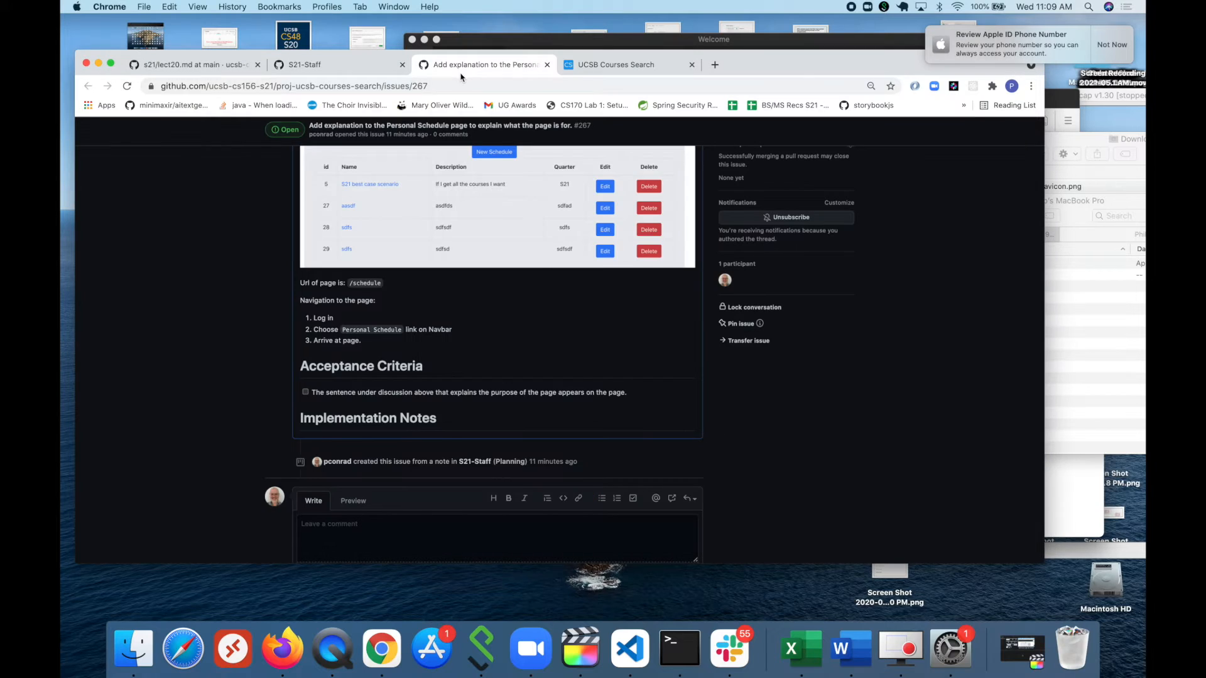
pyautogui.click(609, 64)
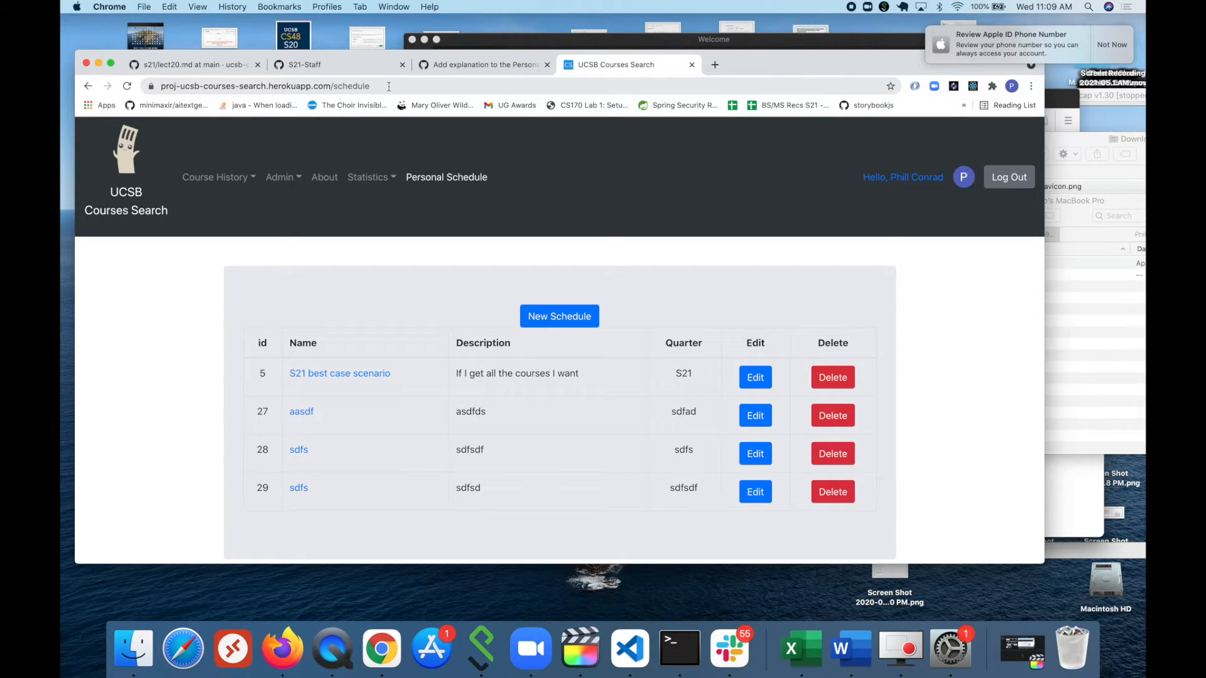
# - Close the Visual Studio Code Welcome page and its empty window, leaving the proj-ucsb-courses-search project window
pyautogui.click(484, 39)
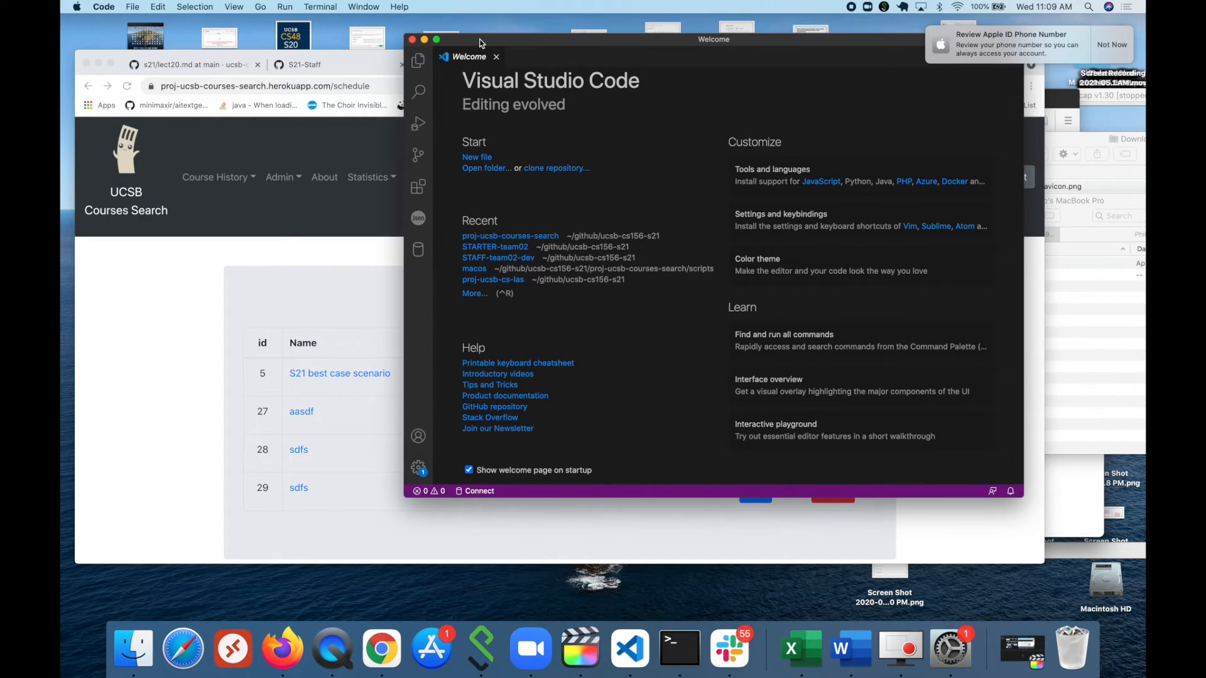
pyautogui.click(366, 35)
pyautogui.click(418, 61)
pyautogui.moveTo(503, 46); pyautogui.dragTo(307, 37)
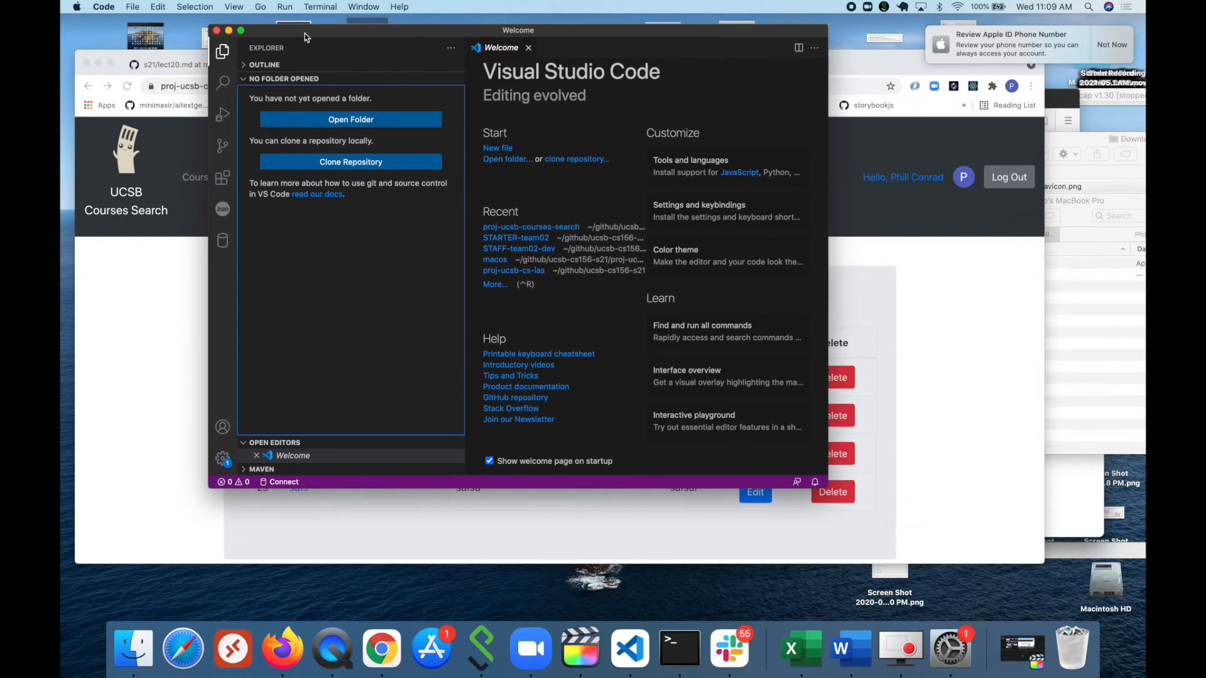
pyautogui.click(223, 55)
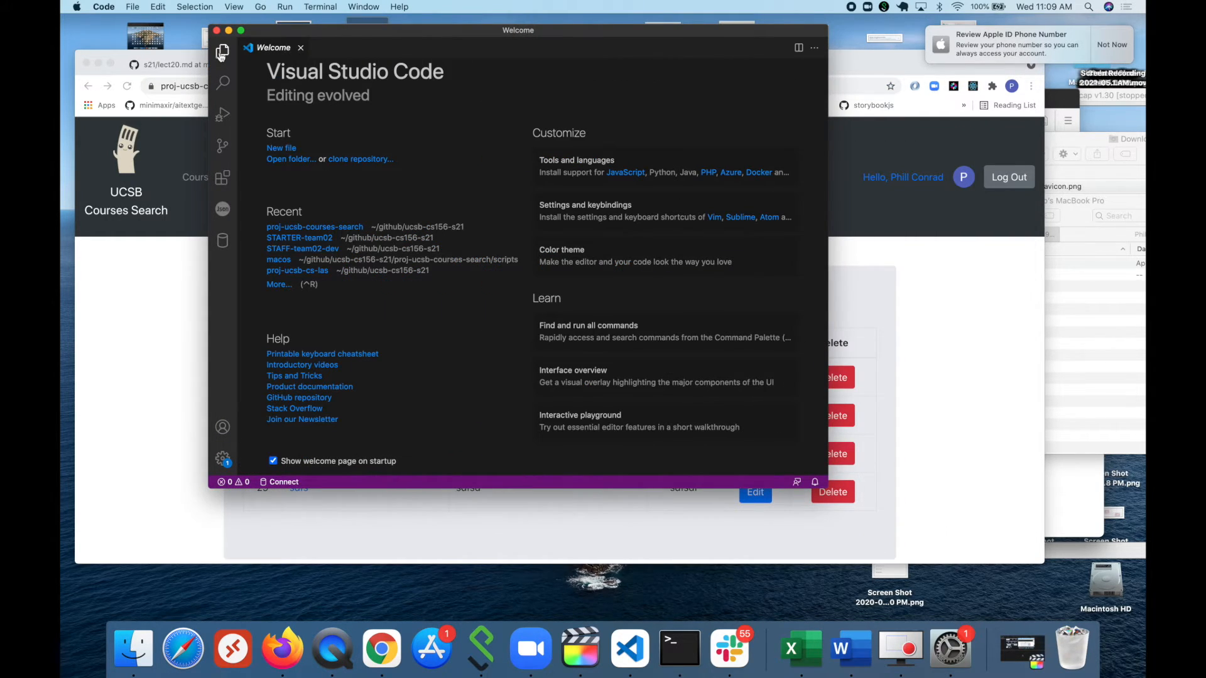
pyautogui.click(301, 48)
pyautogui.click(217, 30)
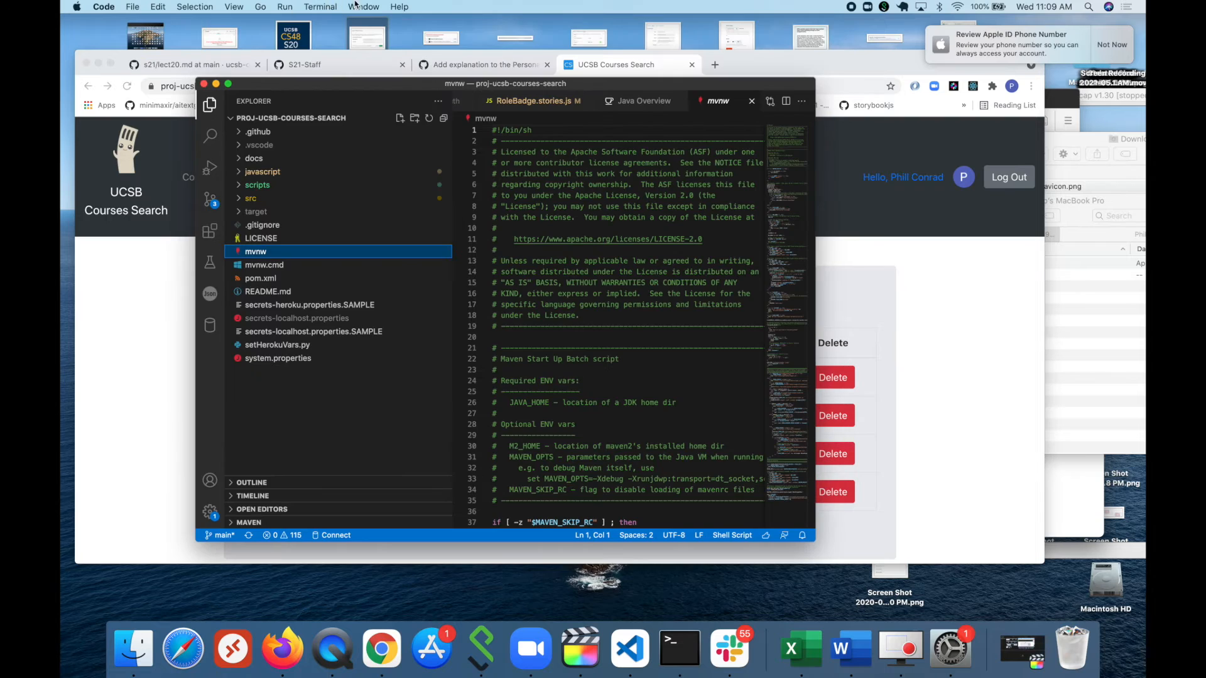
# - Open App.js from javascript/src/main in the project and widen the editor window so its code lines fit
pyautogui.moveTo(306, 88); pyautogui.dragTo(334, 70)
pyautogui.click(293, 154)
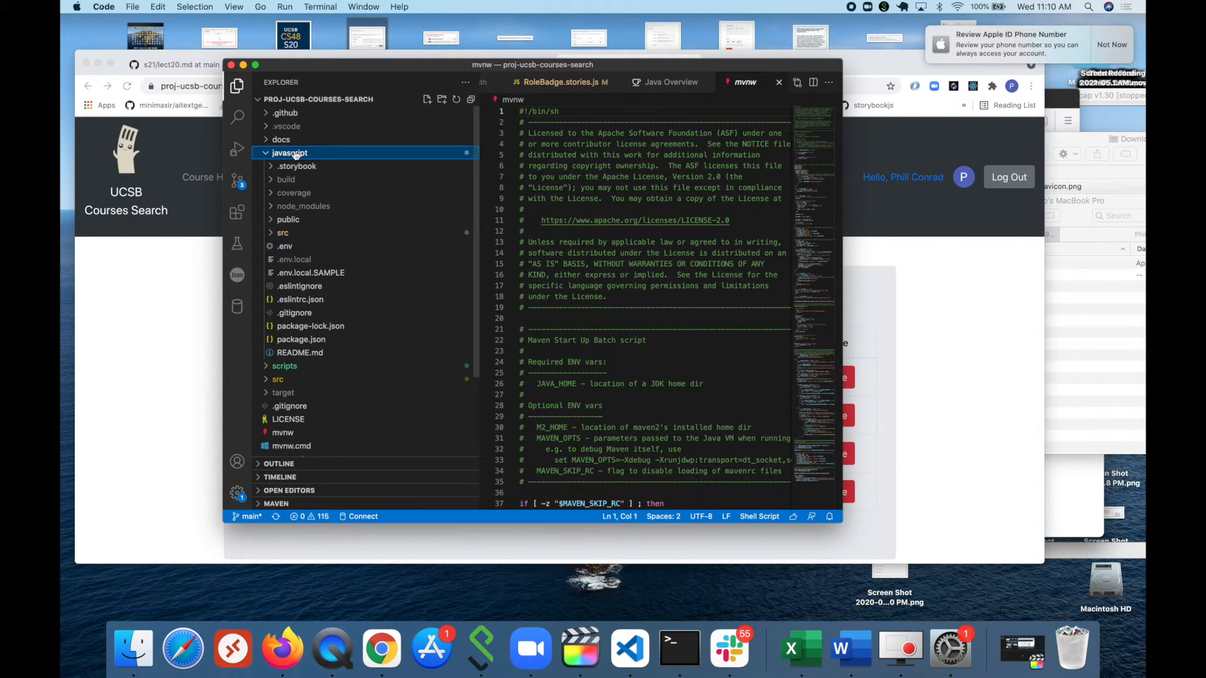
pyautogui.click(284, 235)
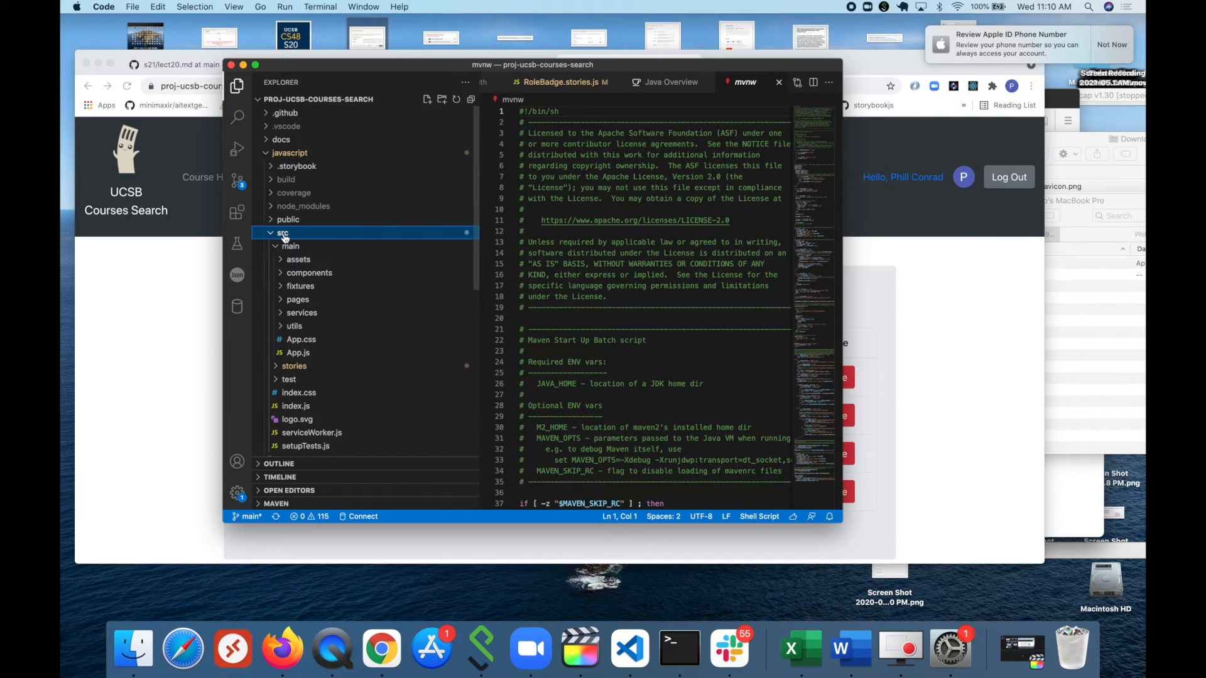
pyautogui.doubleClick(300, 354)
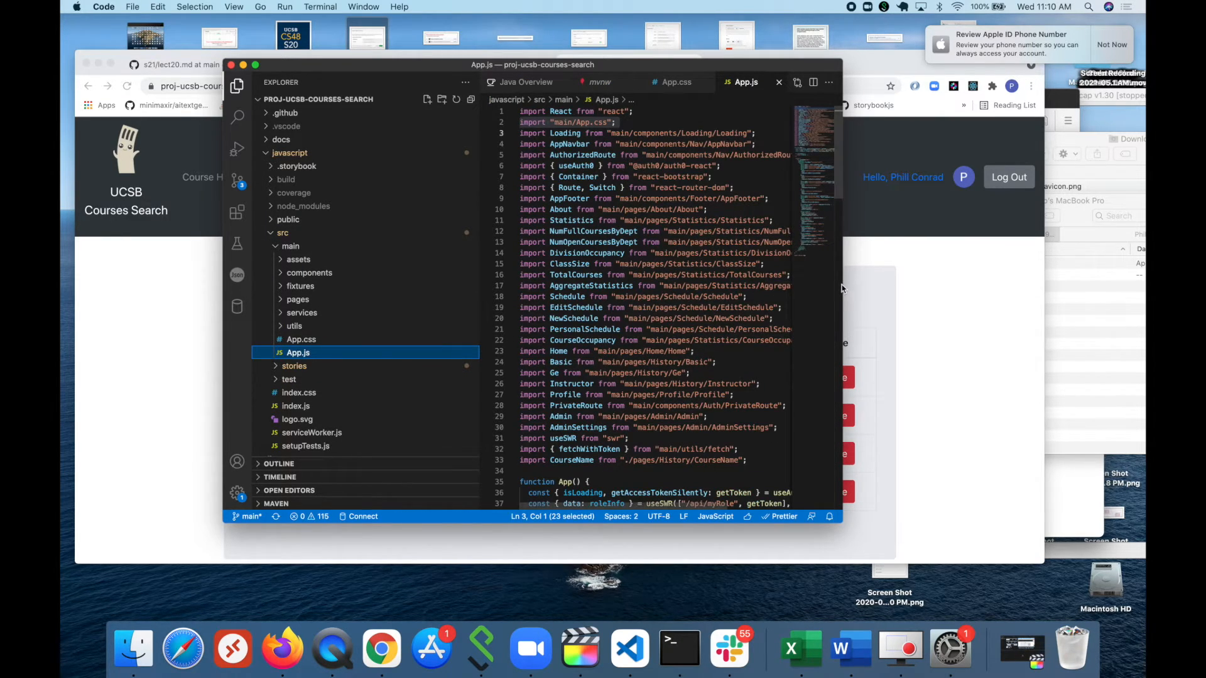
pyautogui.moveTo(842, 289); pyautogui.dragTo(1019, 288)
# - Check the Personal Schedule page's URL in Chrome, then find the matching /schedule route in App.js and select its component name
pyautogui.scroll(-10, 738, 375)
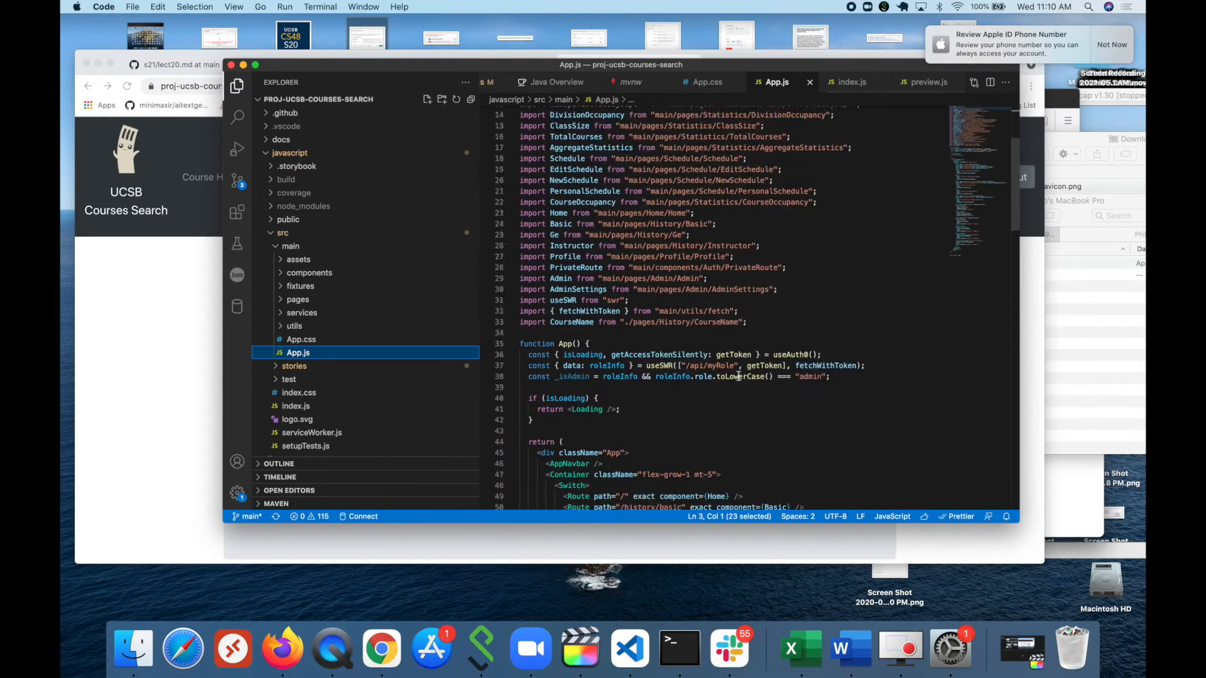
pyautogui.scroll(-4, 738, 375)
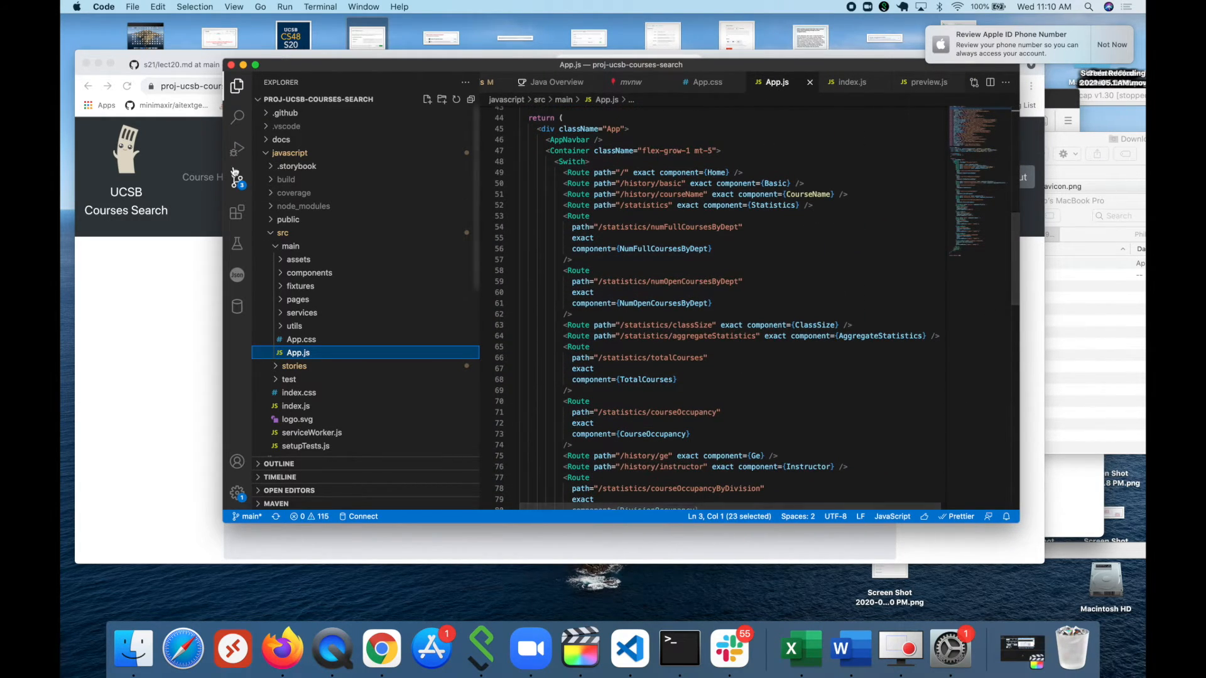
pyautogui.click(191, 58)
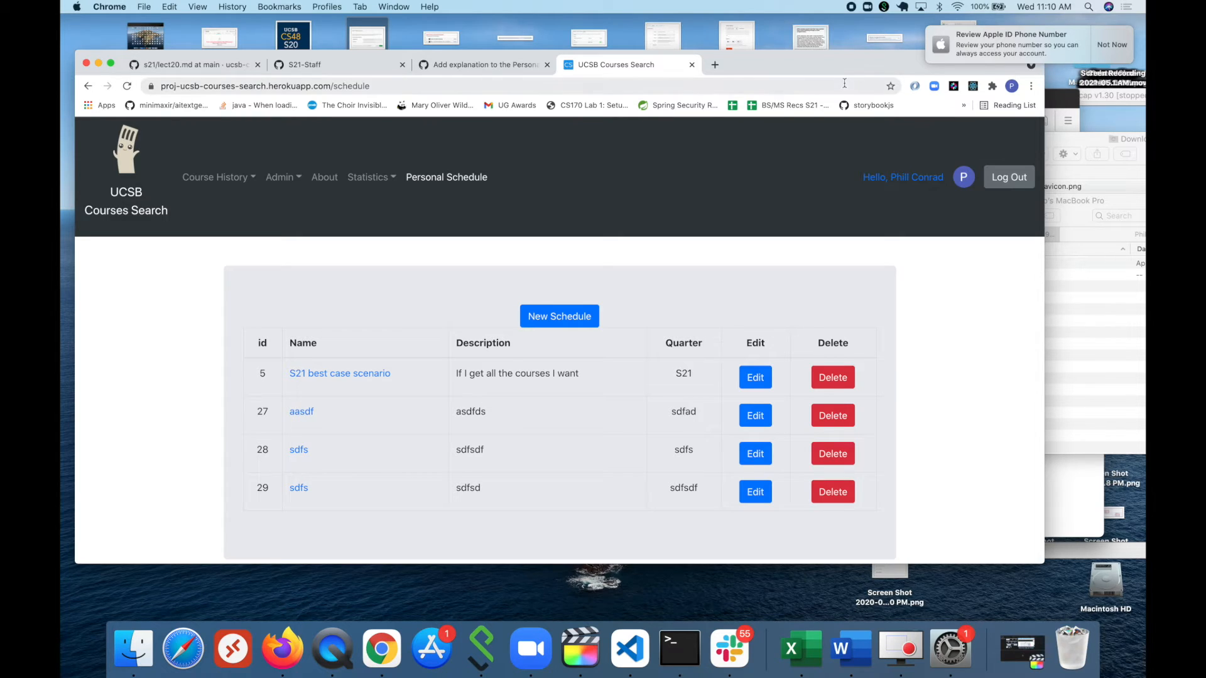
pyautogui.click(630, 653)
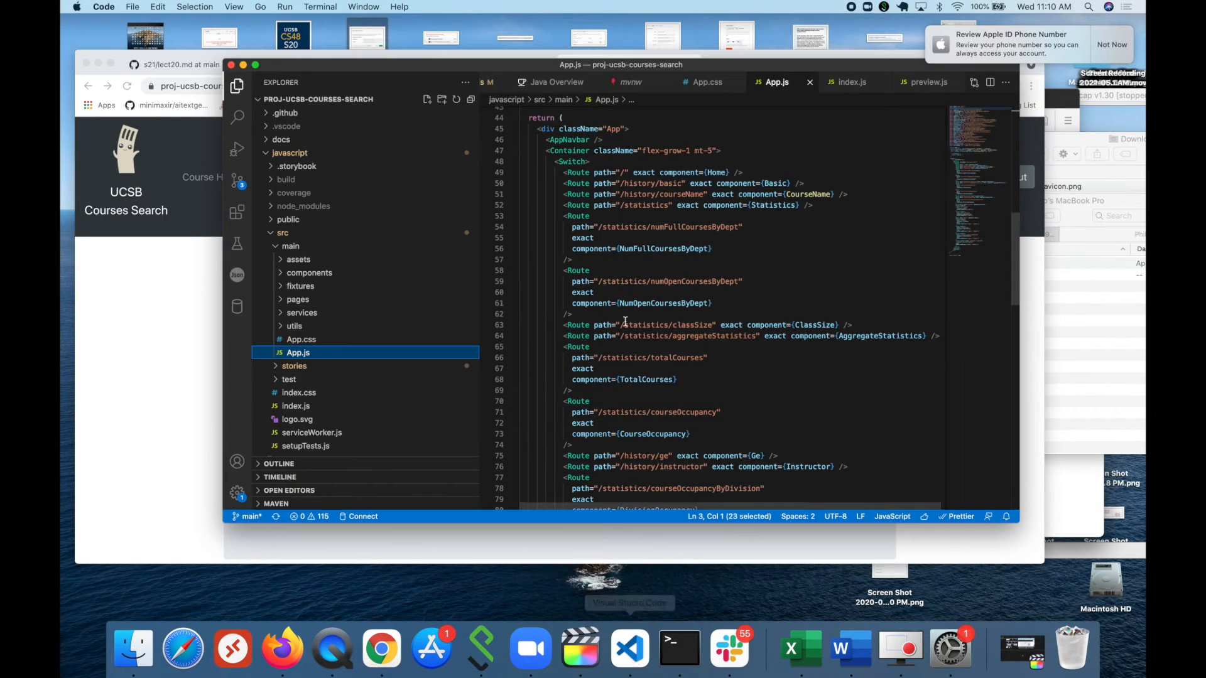
pyautogui.scroll(-2, 662, 290)
pyautogui.scroll(3, 664, 290)
pyautogui.scroll(-6, 664, 290)
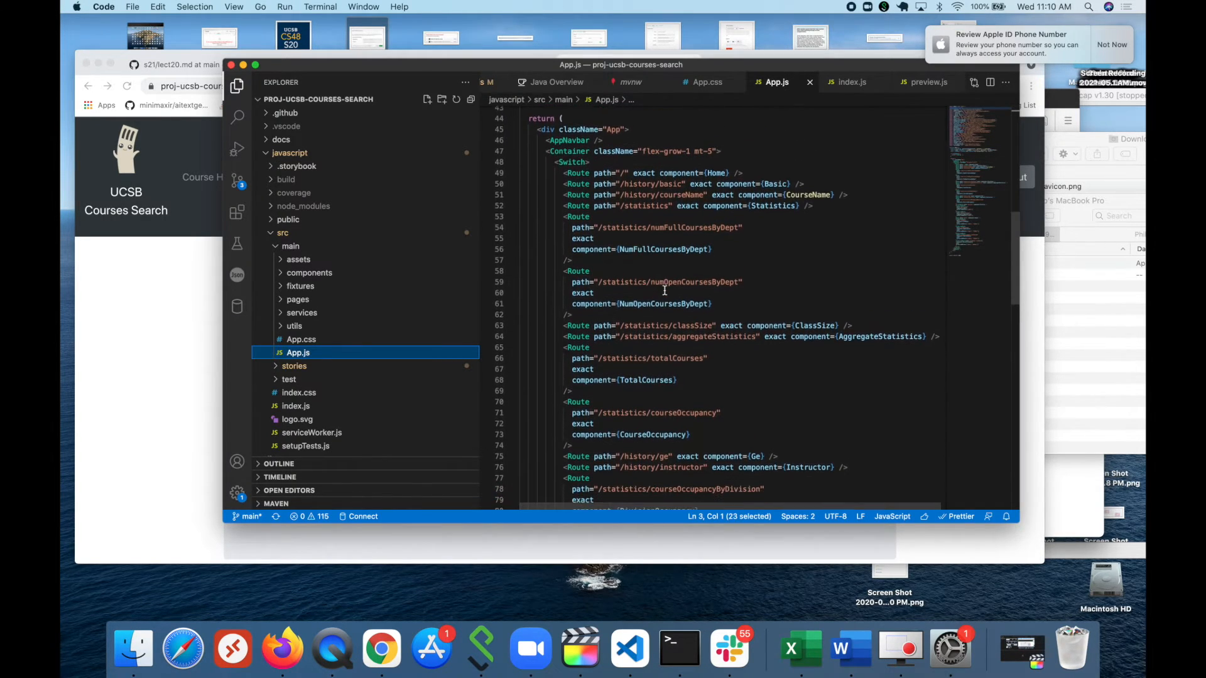
pyautogui.scroll(-10, 664, 290)
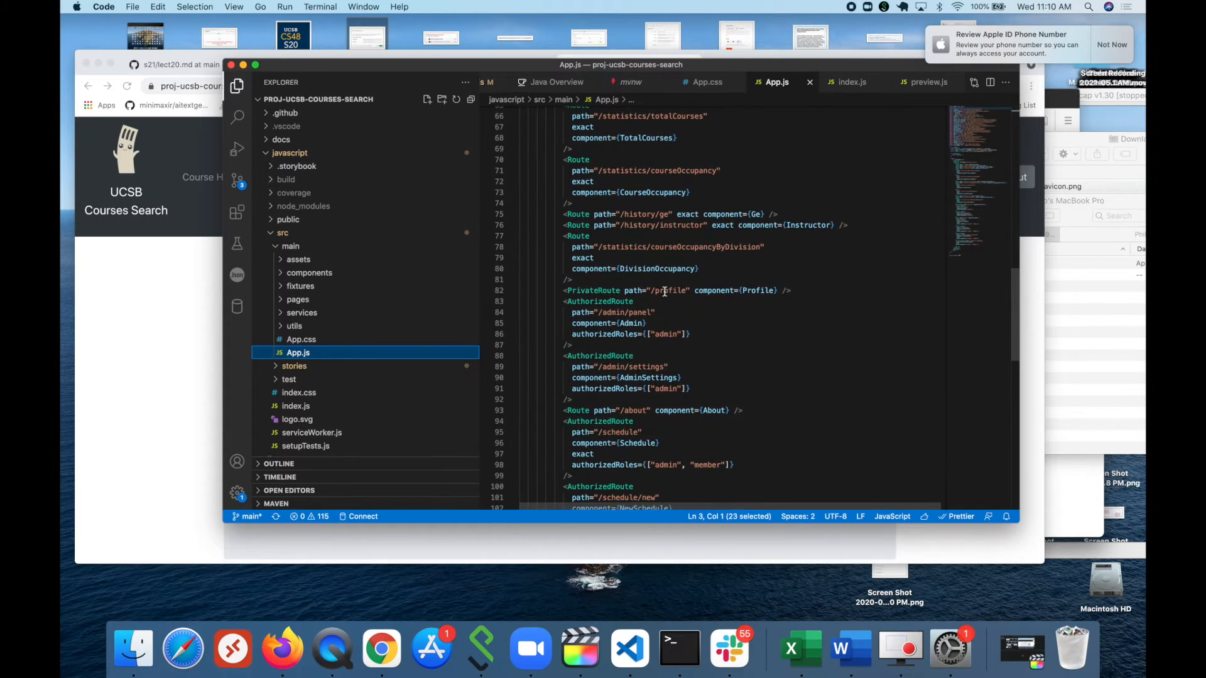
pyautogui.scroll(-1, 664, 291)
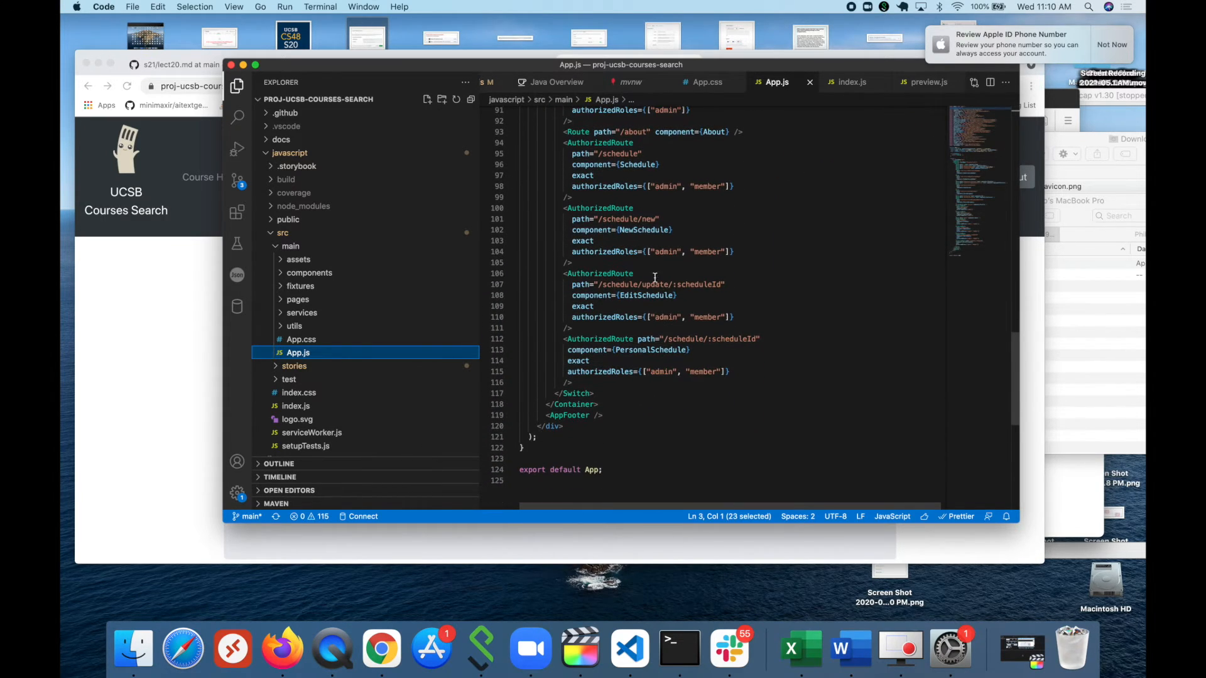
pyautogui.scroll(1, 627, 248)
pyautogui.scroll(2, 618, 207)
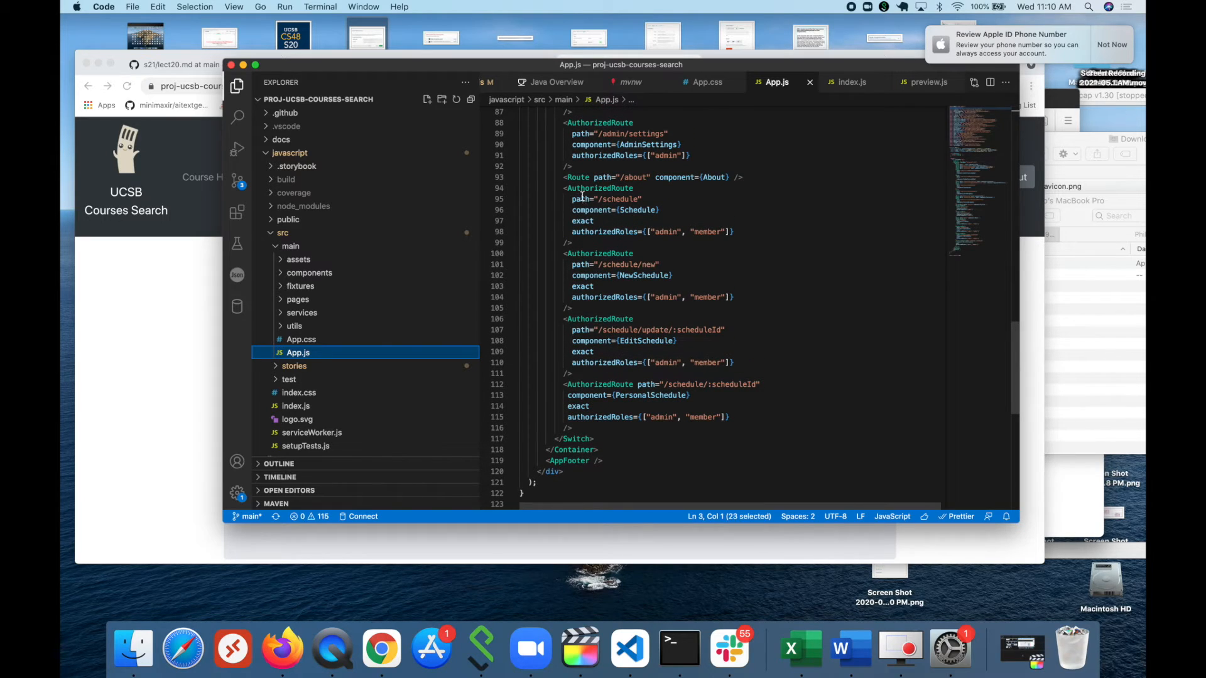
pyautogui.doubleClick(635, 210)
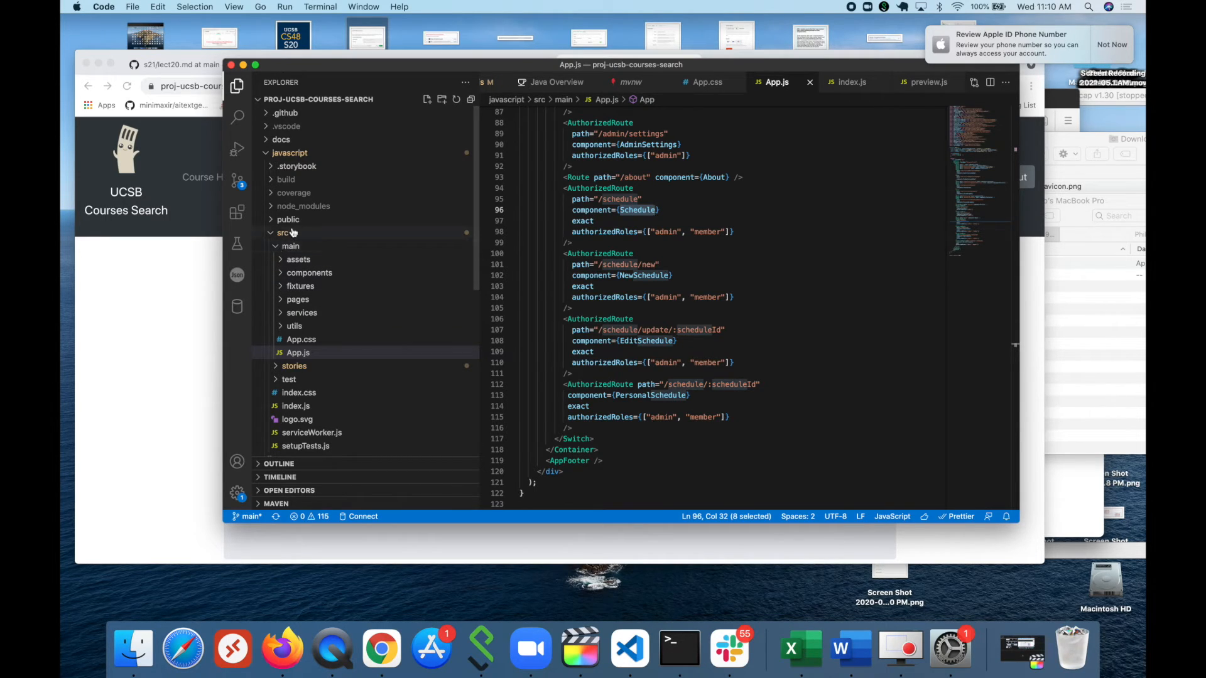
# - Open Schedule.js from the Schedule folder under src/main/pages
pyautogui.scroll(-3, 309, 352)
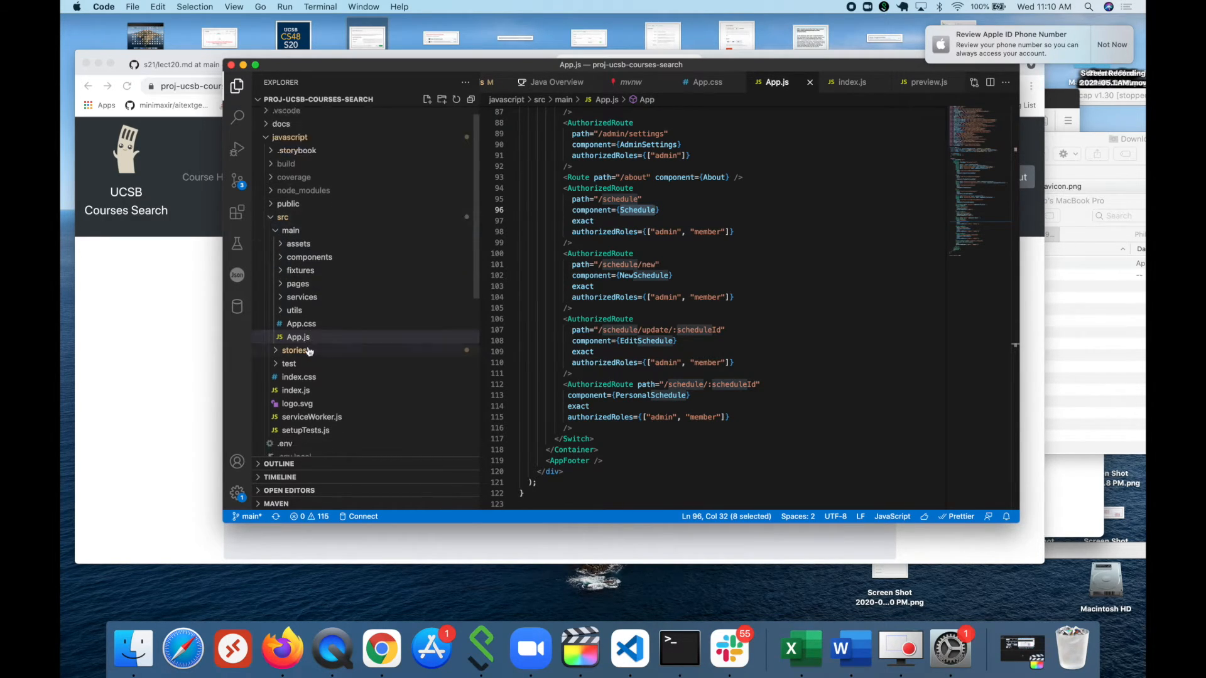
pyautogui.scroll(-2, 310, 352)
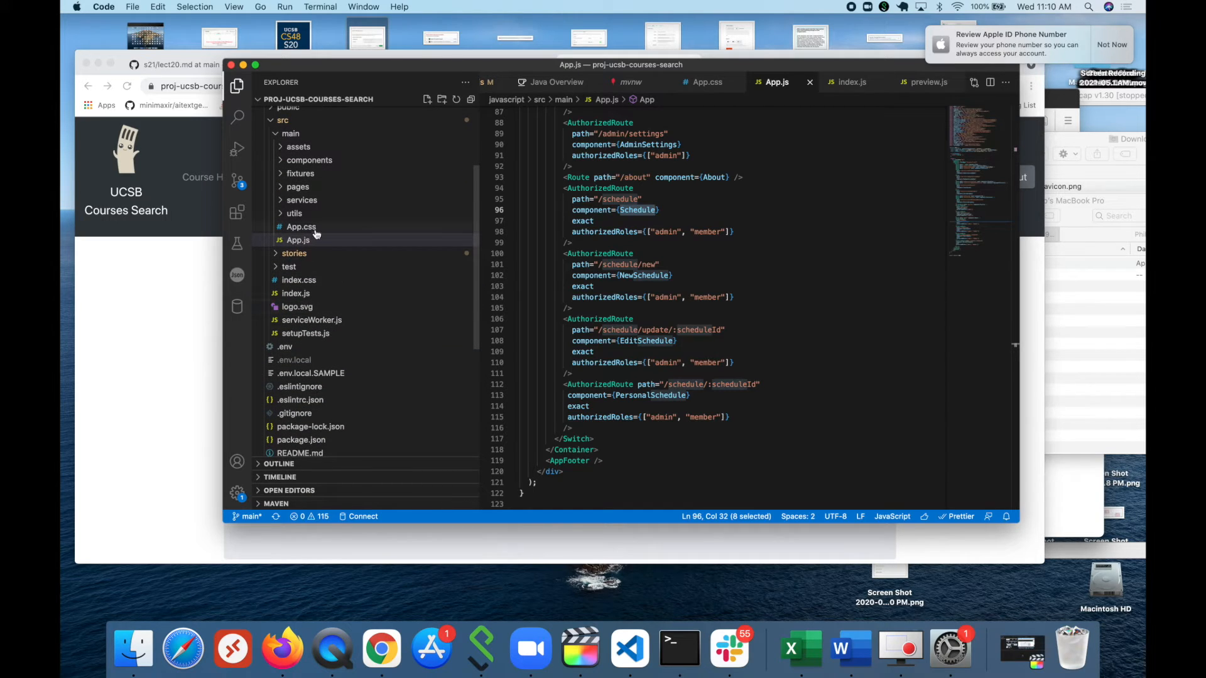
pyautogui.click(300, 189)
pyautogui.click(306, 268)
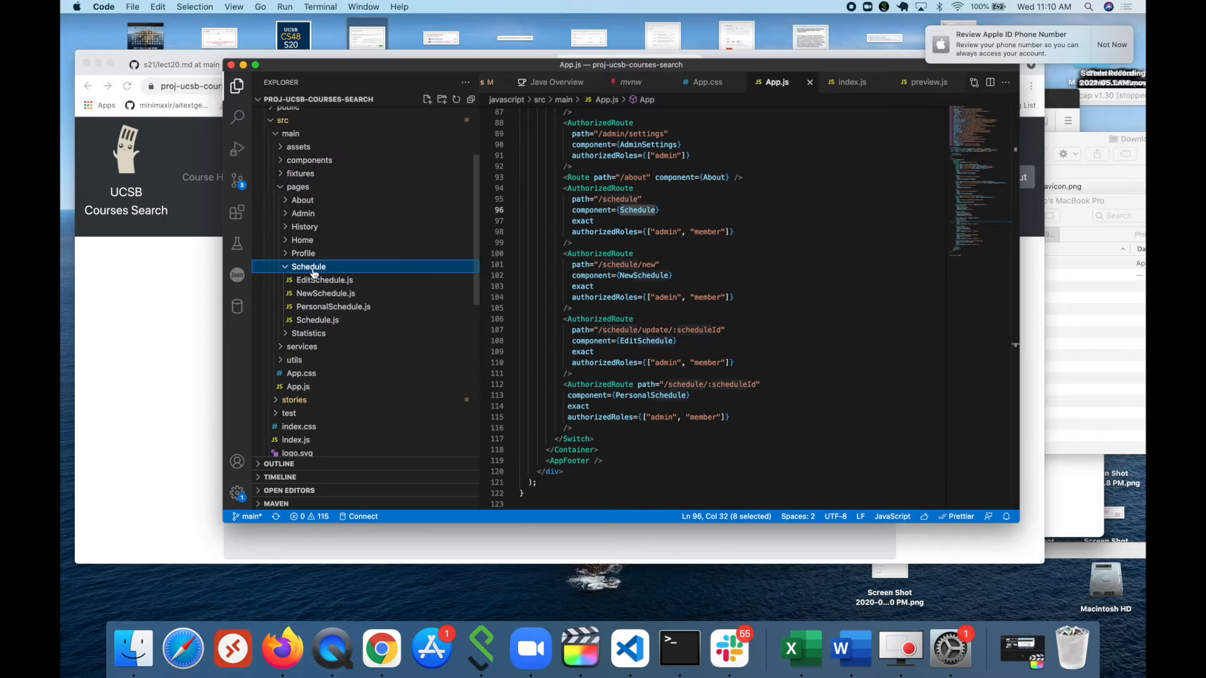
pyautogui.click(318, 321)
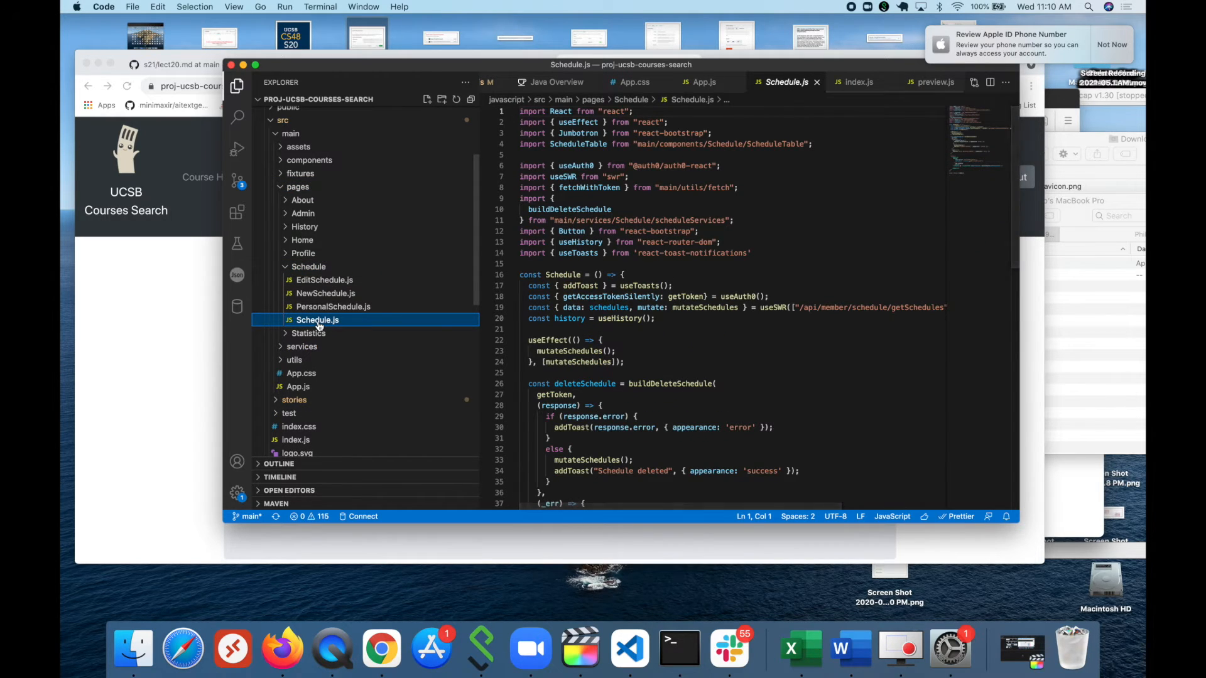
# - Examine the JSX returned by the Schedule component and copy the relative path of Schedule.js
pyautogui.scroll(-9, 621, 337)
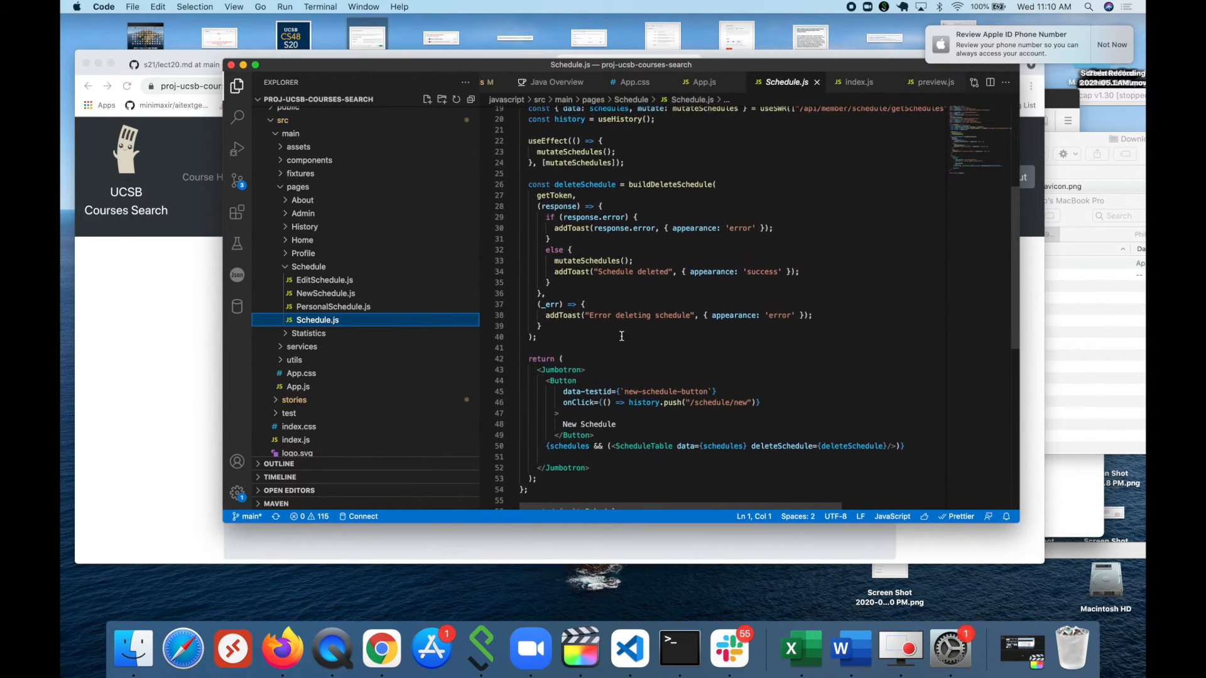
pyautogui.scroll(-1, 622, 337)
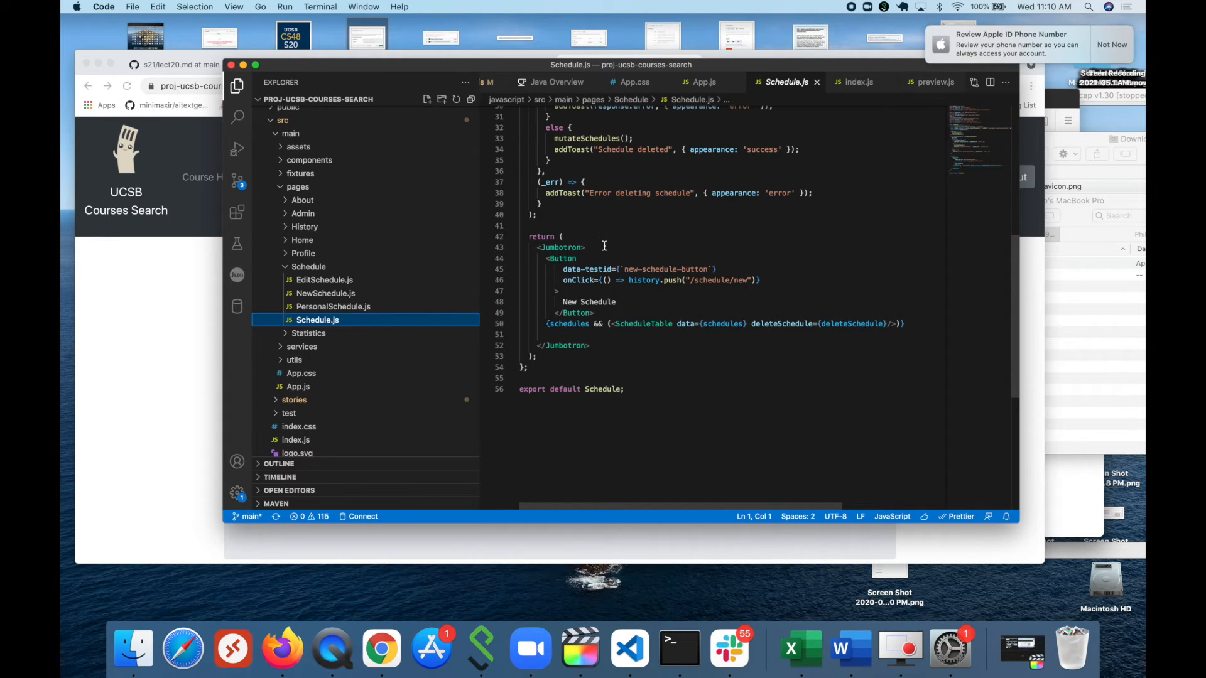
pyautogui.scroll(1, 604, 246)
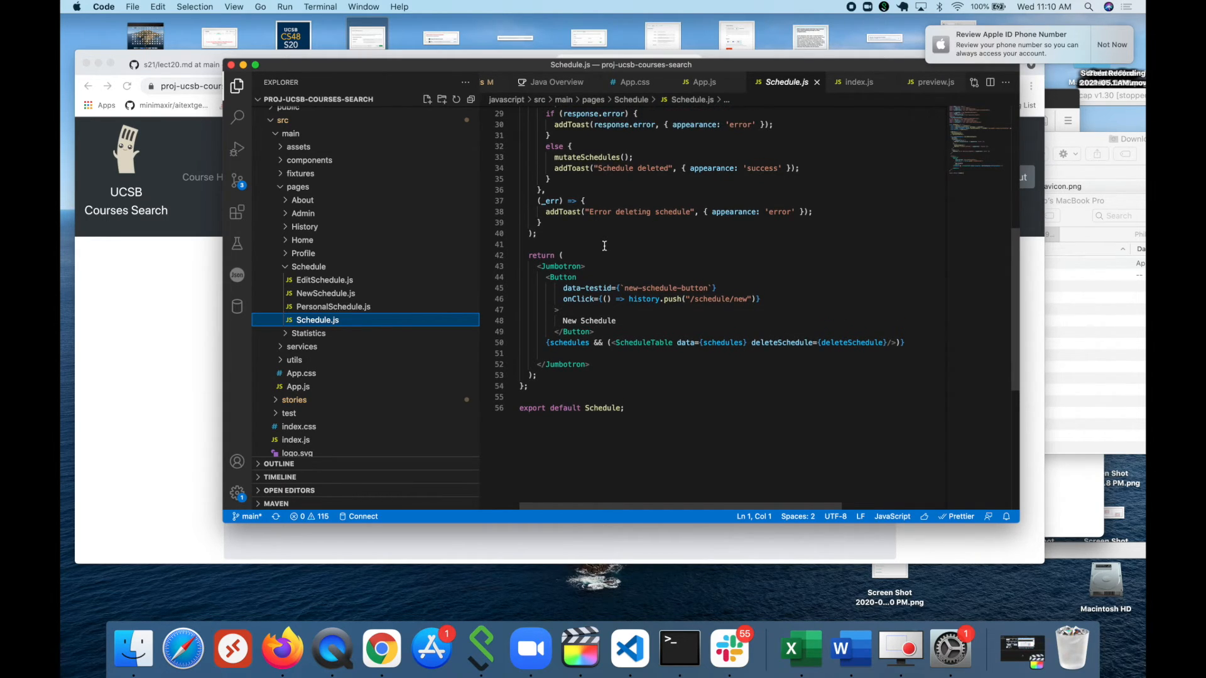
pyautogui.scroll(-1, 604, 246)
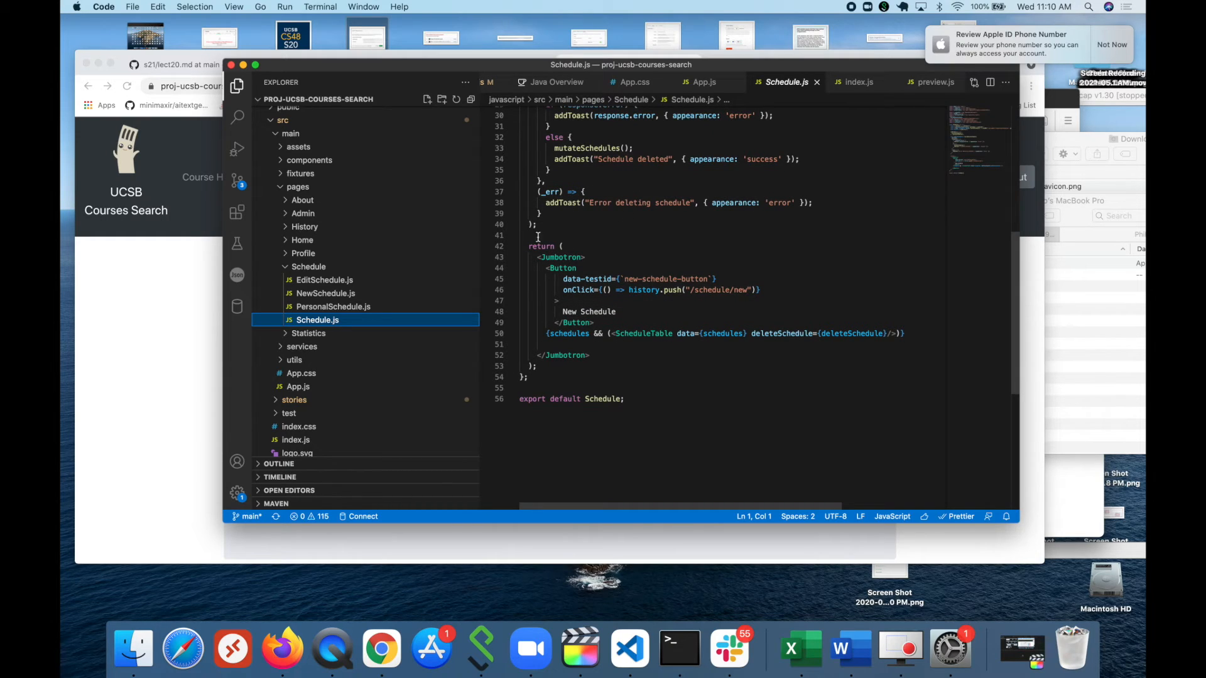
pyautogui.rightClick(313, 322)
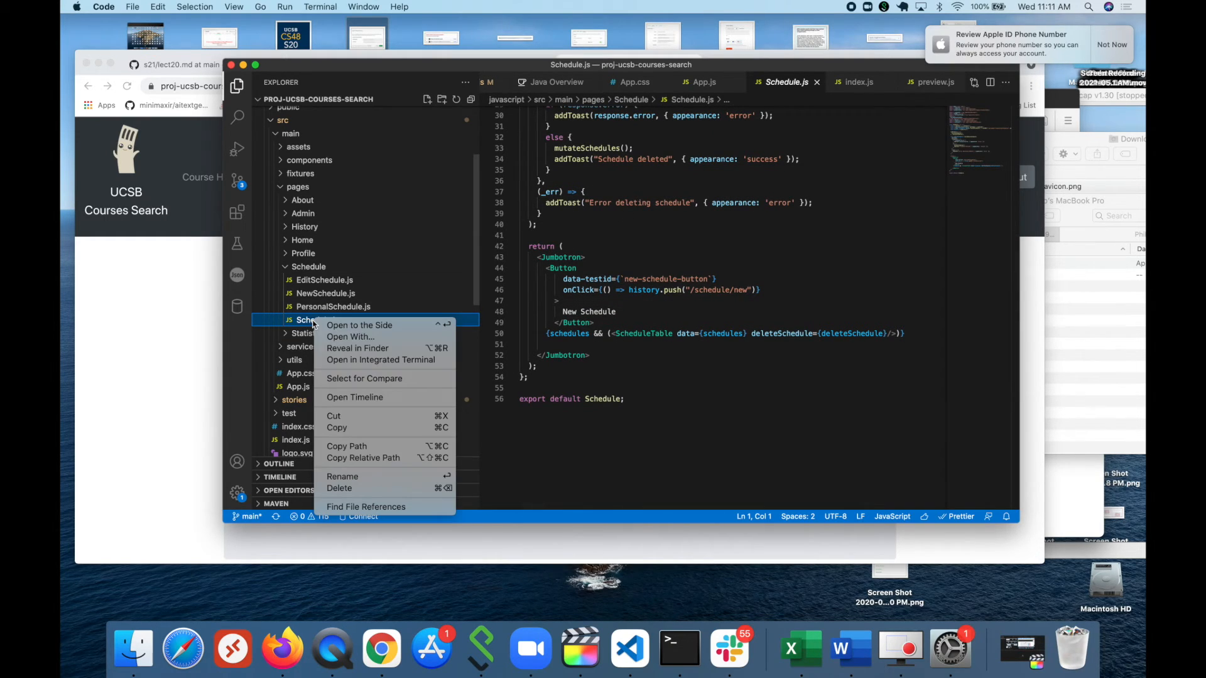
pyautogui.click(386, 461)
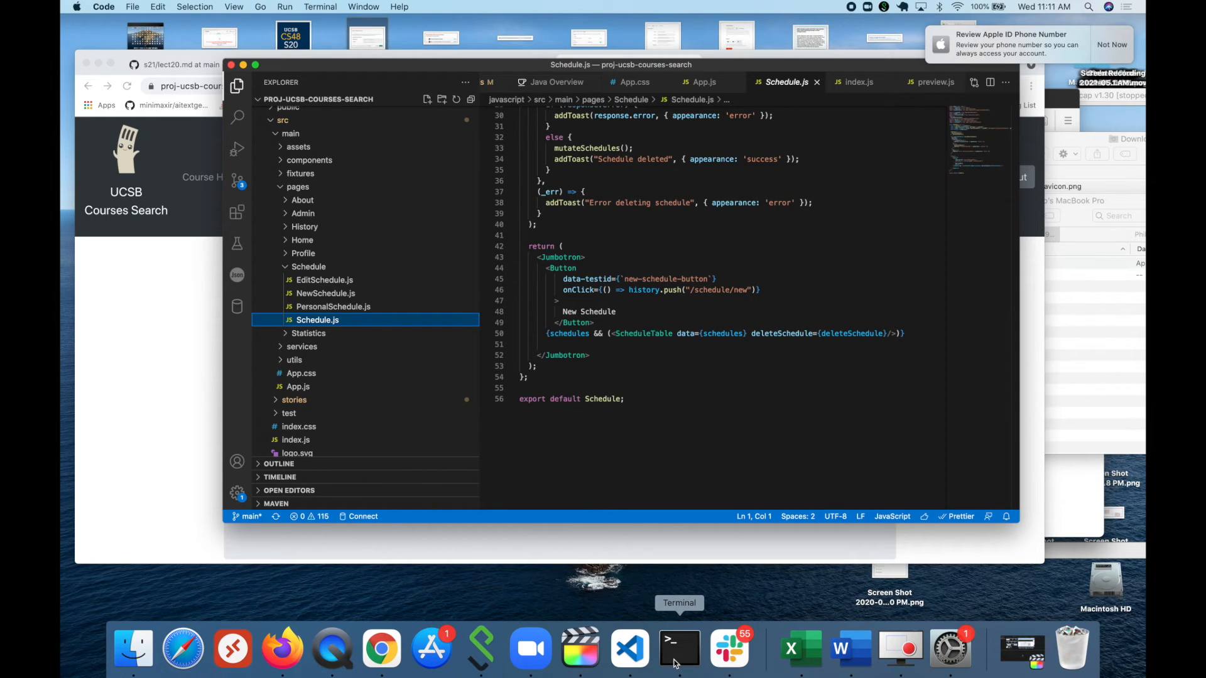
# - Switch to Chrome and open the description of issue #267 for editing at the empty Implementation Notes section
pyautogui.click(151, 339)
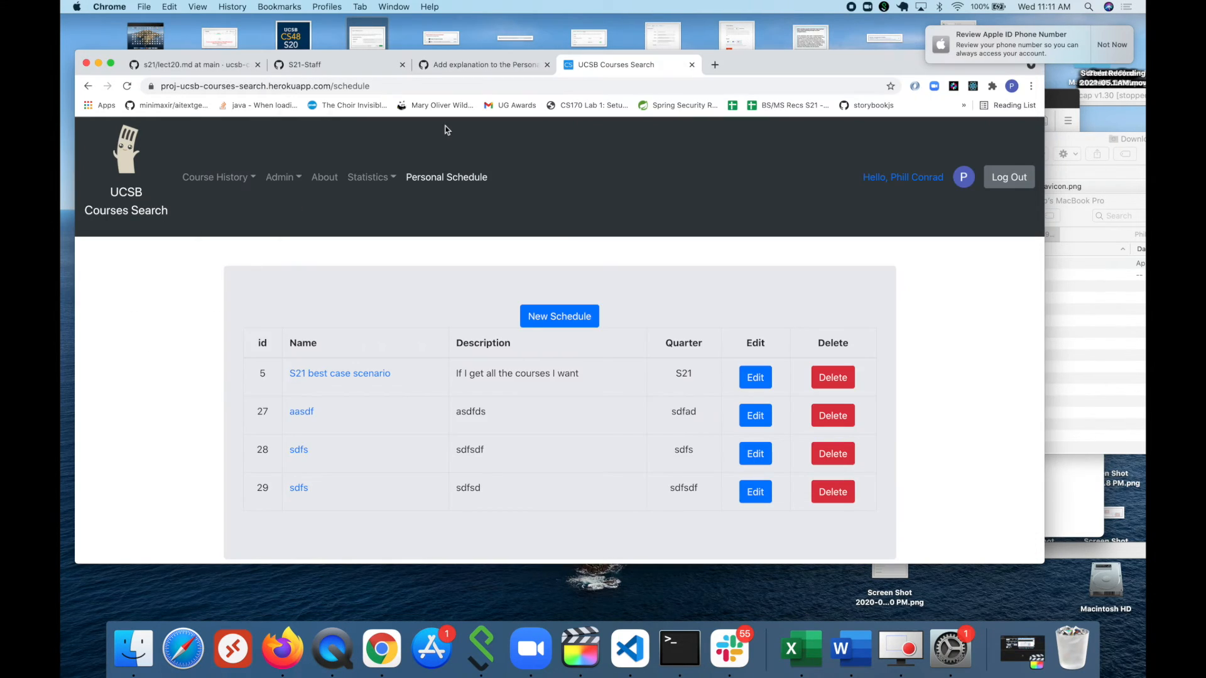
pyautogui.click(474, 69)
pyautogui.scroll(10, 488, 432)
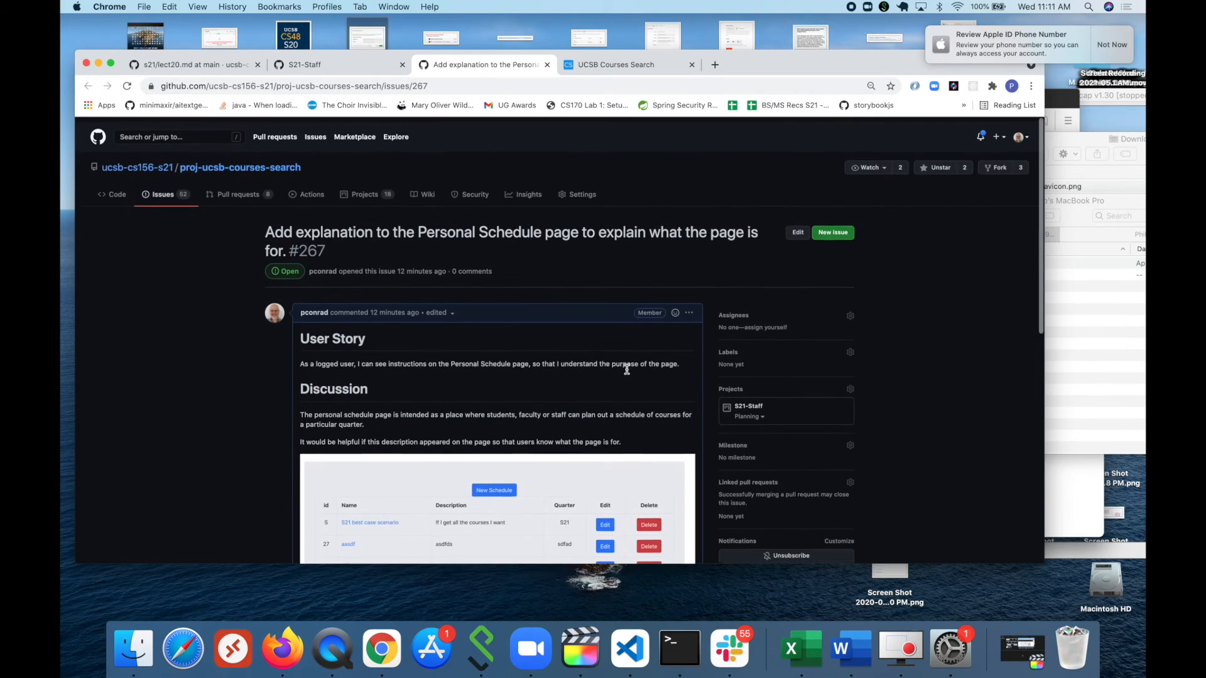
pyautogui.click(689, 309)
pyautogui.click(642, 358)
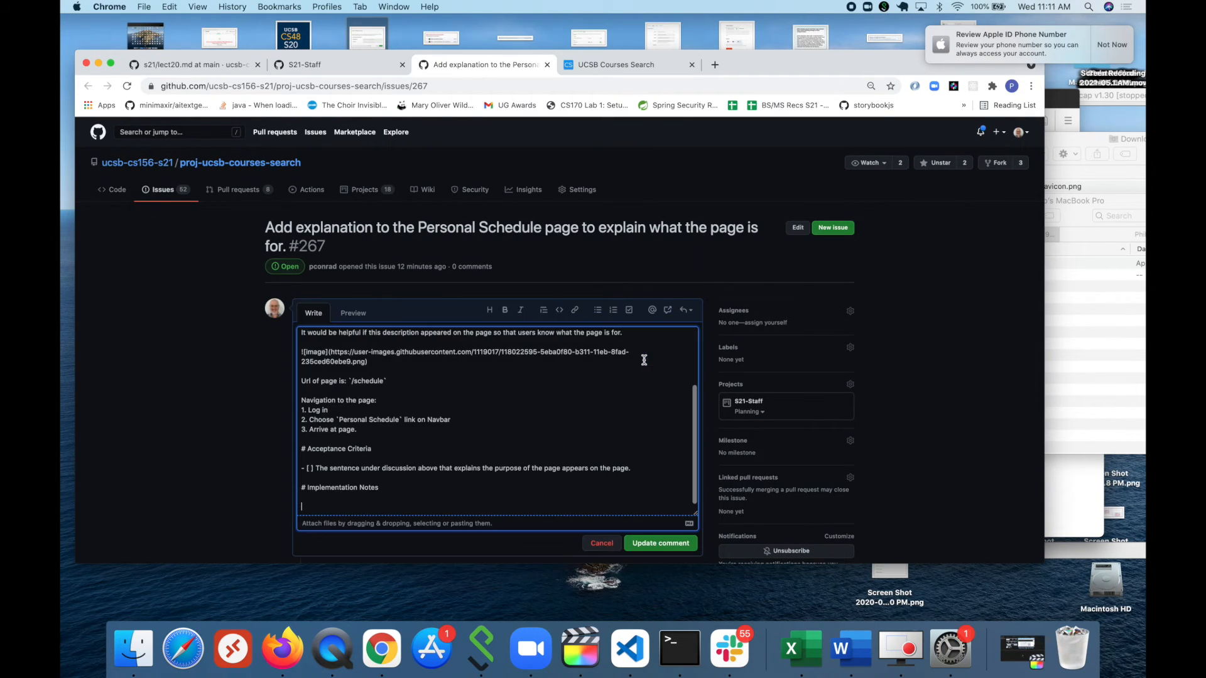
pyautogui.scroll(-1, 496, 467)
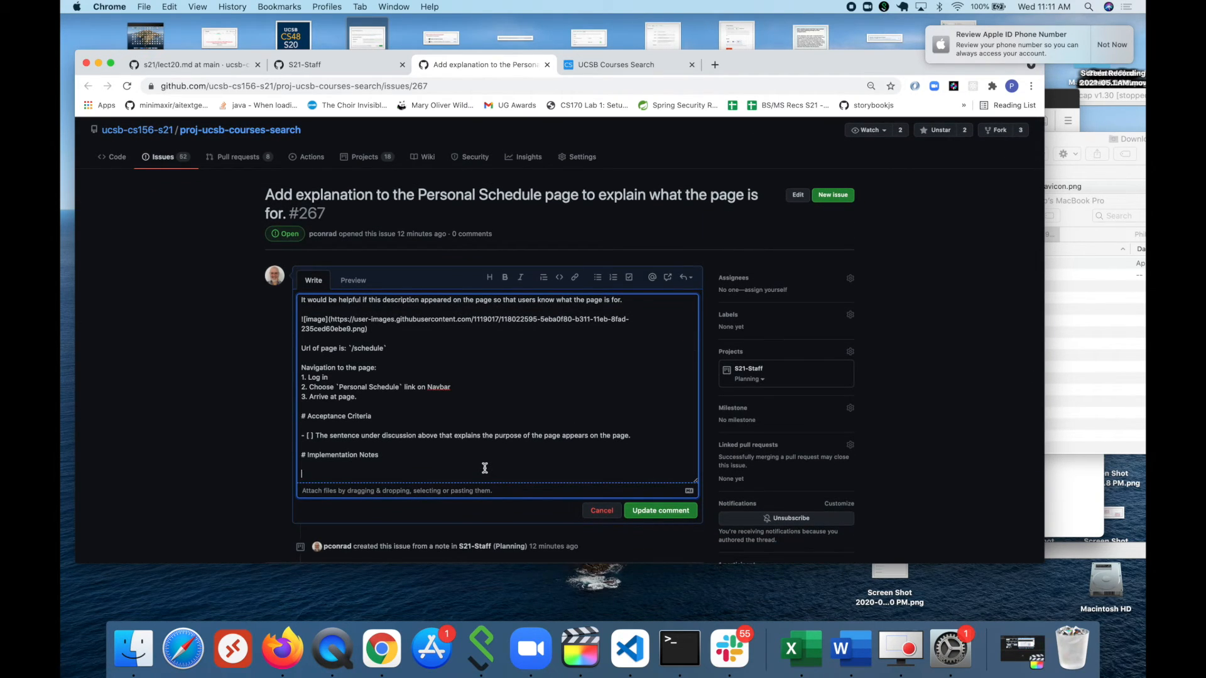
# - Under Implementation Notes, write "Probably this is just adding some text is: `javascript/src/main/pages/Schedule/Schedule.js`"
pyautogui.write('Pro')
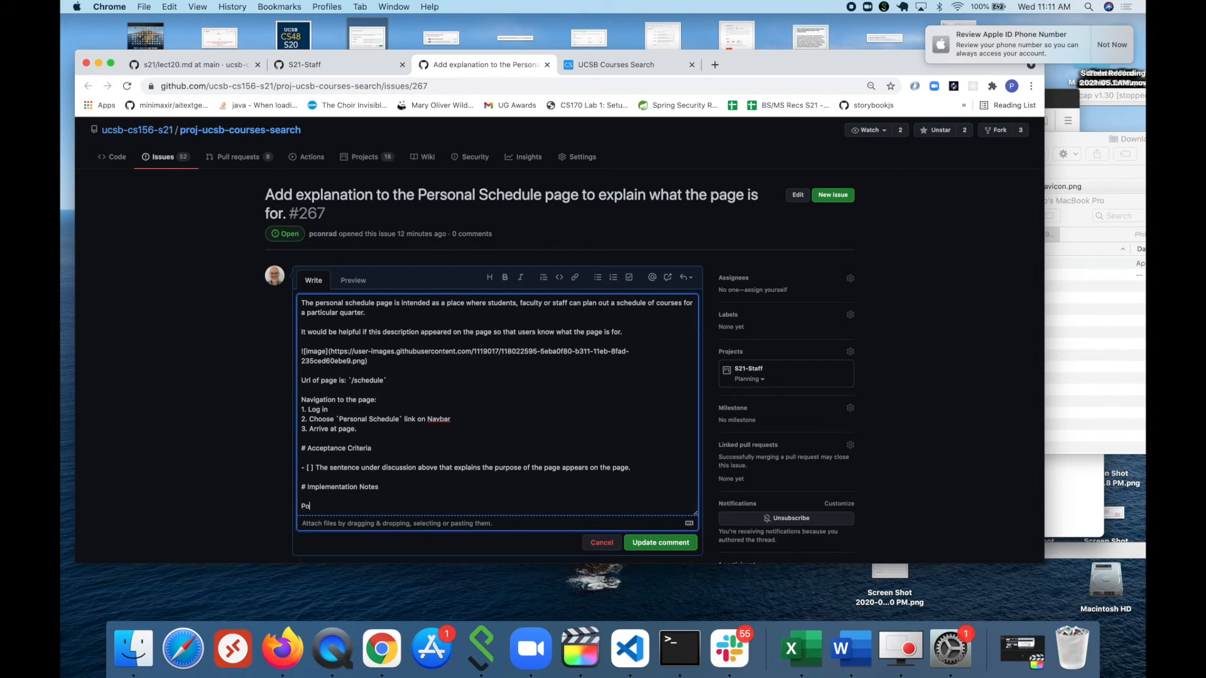
pyautogui.write('bably t')
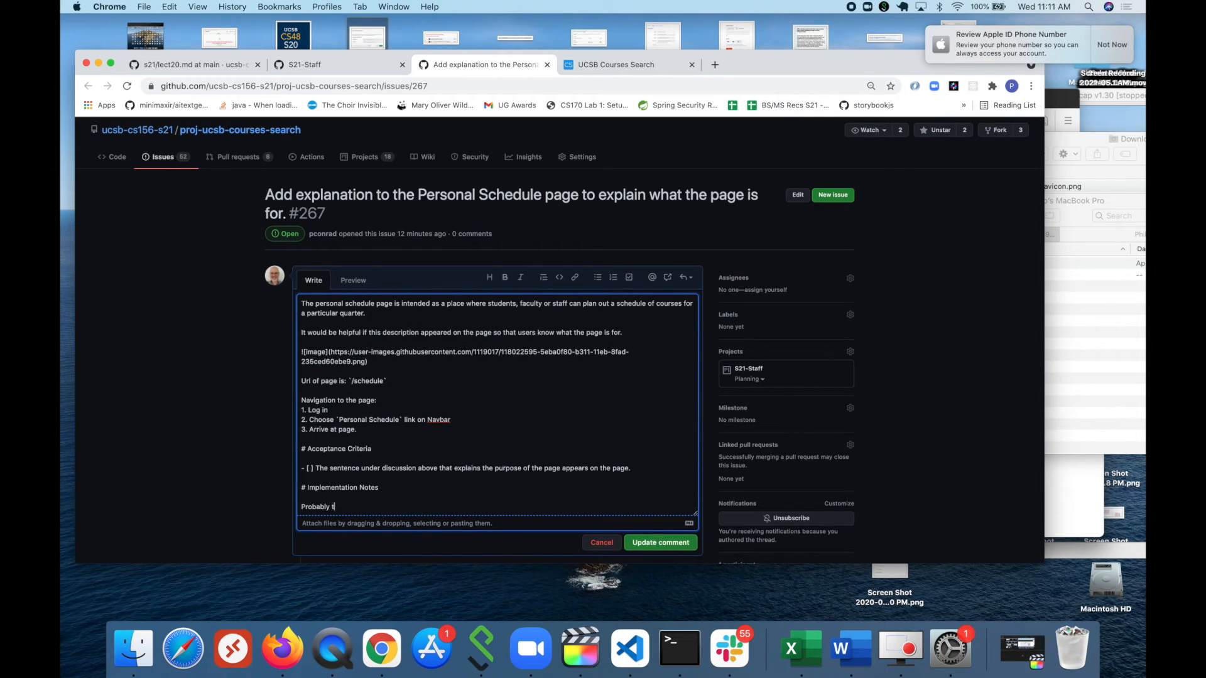
pyautogui.write('his is ')
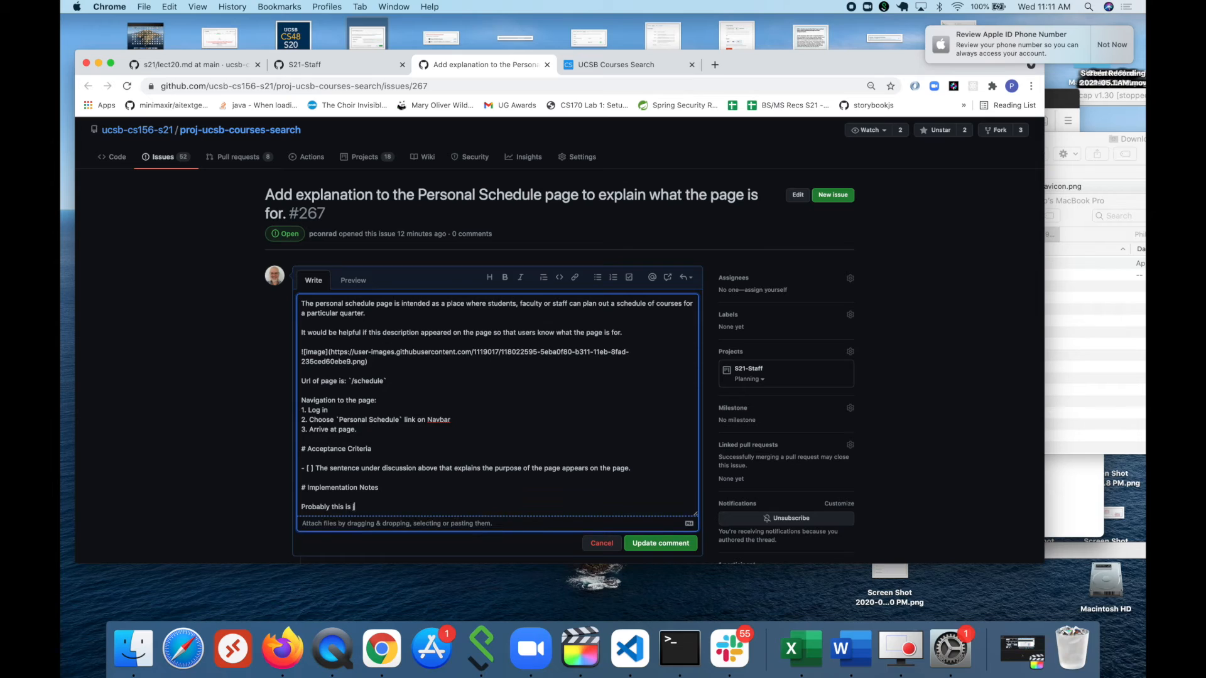
pyautogui.write('just adding some tex')
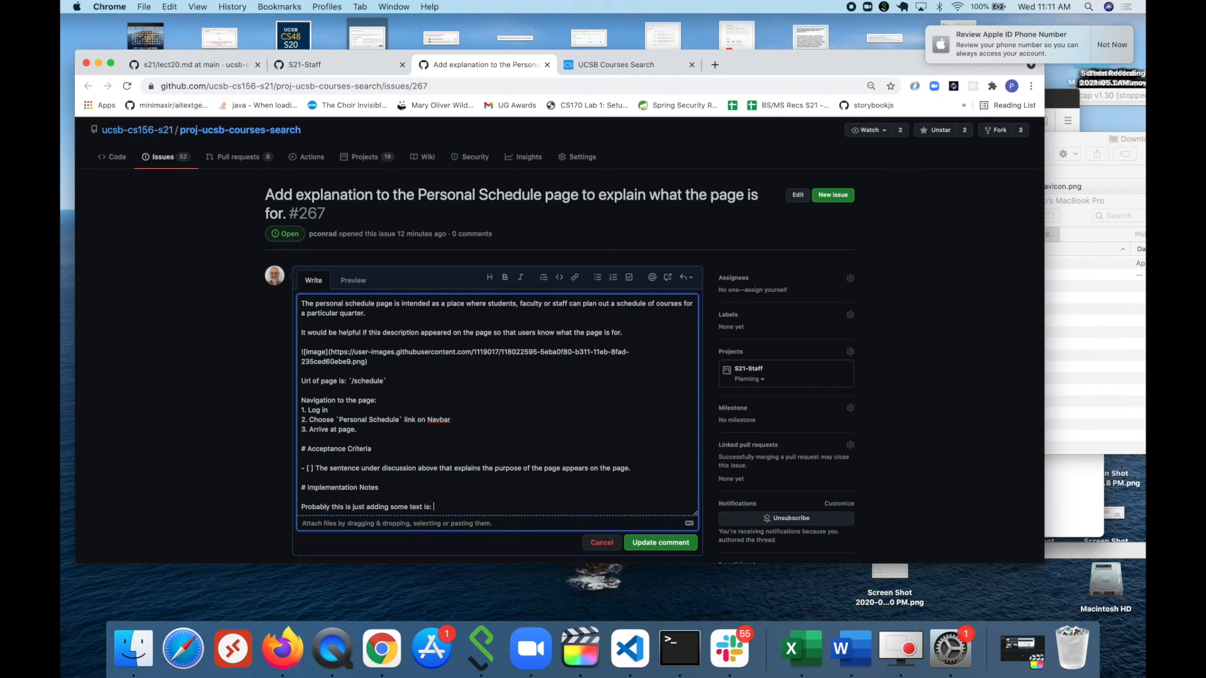
pyautogui.write('t is:')
pyautogui.write('`javascript/src/main/pages/Schedule/Schedule.js`')
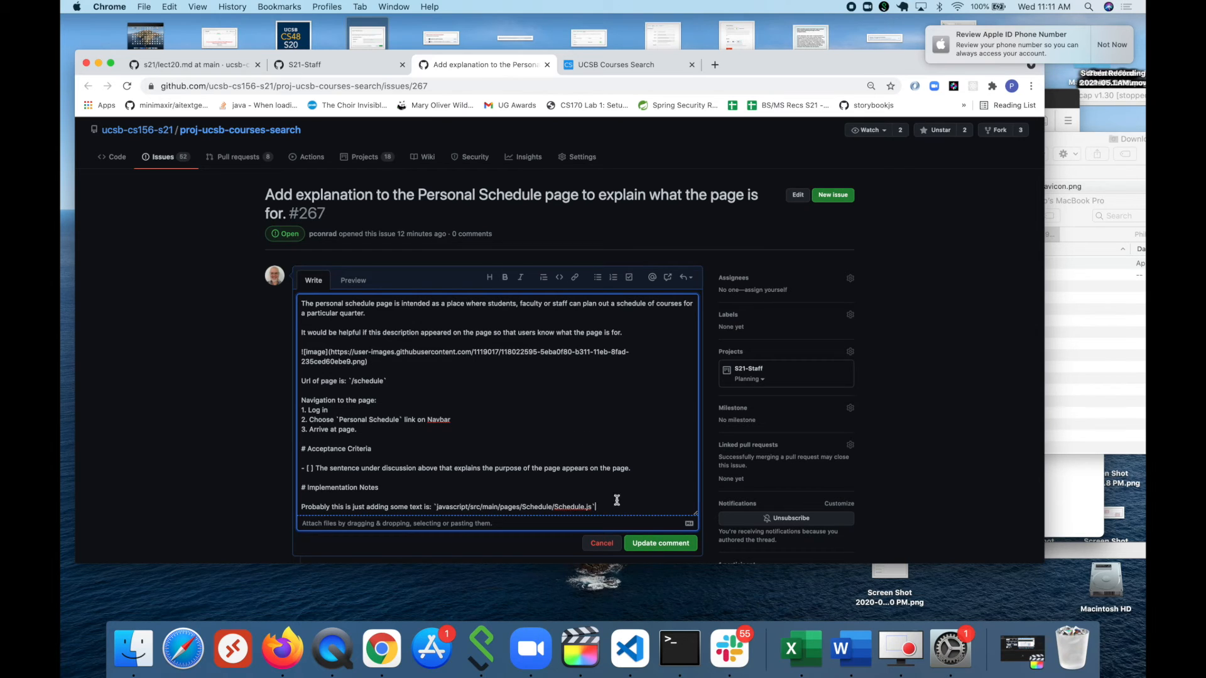
# - Save the updated issue description and review the rendered issue, including its Implementation Notes
pyautogui.click(651, 539)
pyautogui.scroll(-6, 571, 453)
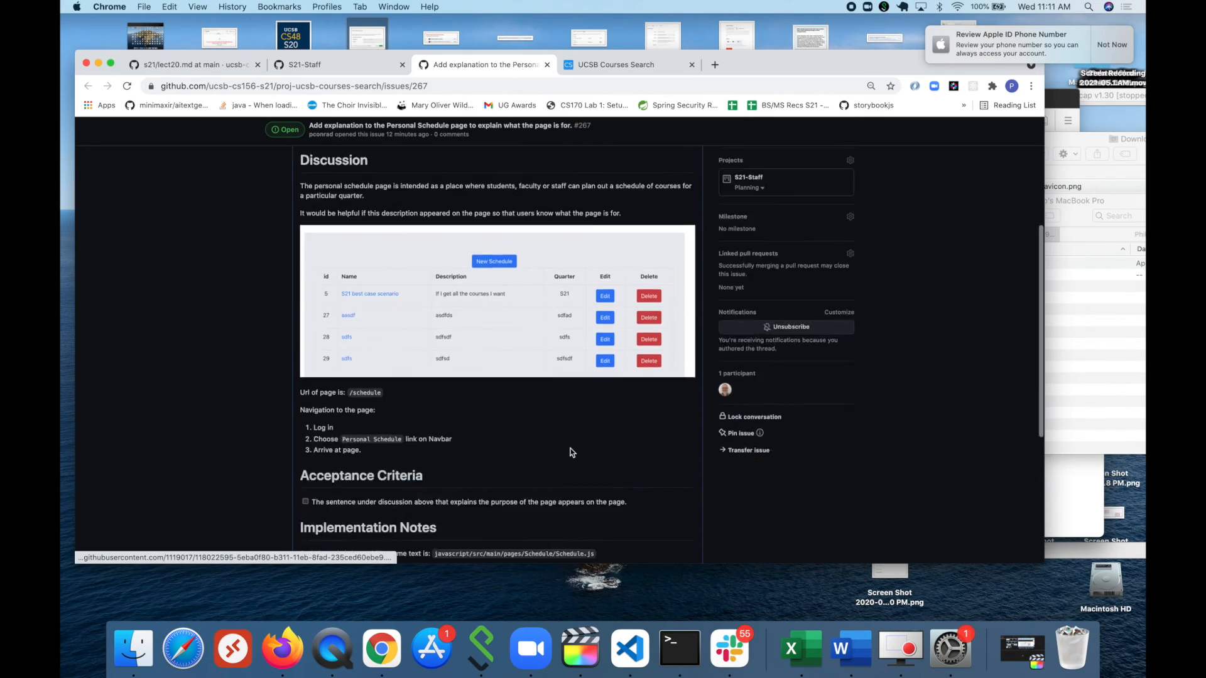
pyautogui.scroll(4, 568, 450)
pyautogui.scroll(4, 563, 291)
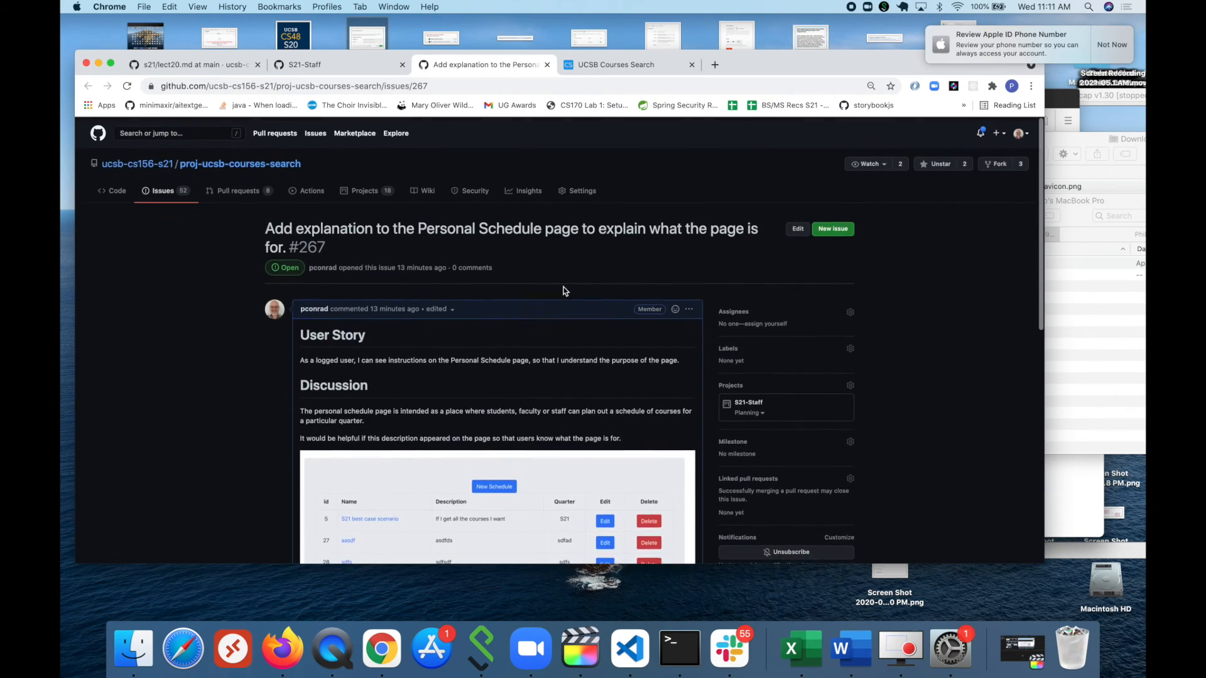
pyautogui.scroll(-1, 564, 291)
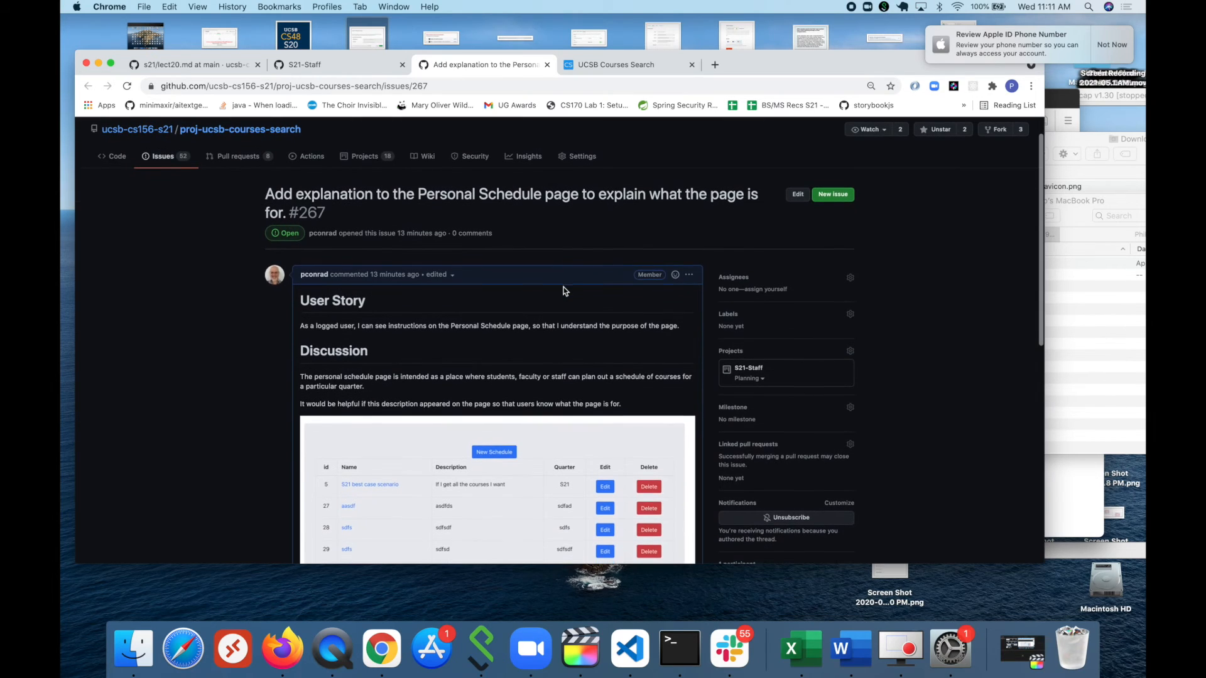
pyautogui.scroll(-1, 563, 291)
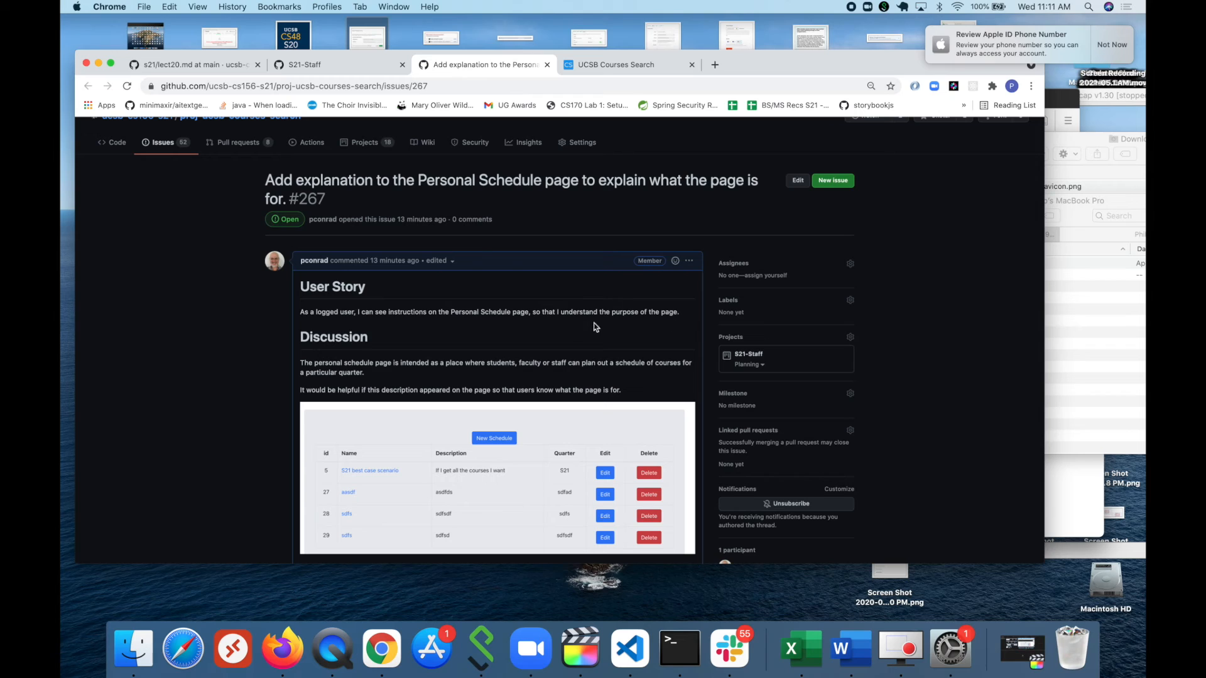
# - On the S21-Staff project board, move the Personal Schedule explanation issue card from Planning to ToDo
pyautogui.scroll(1, 551, 331)
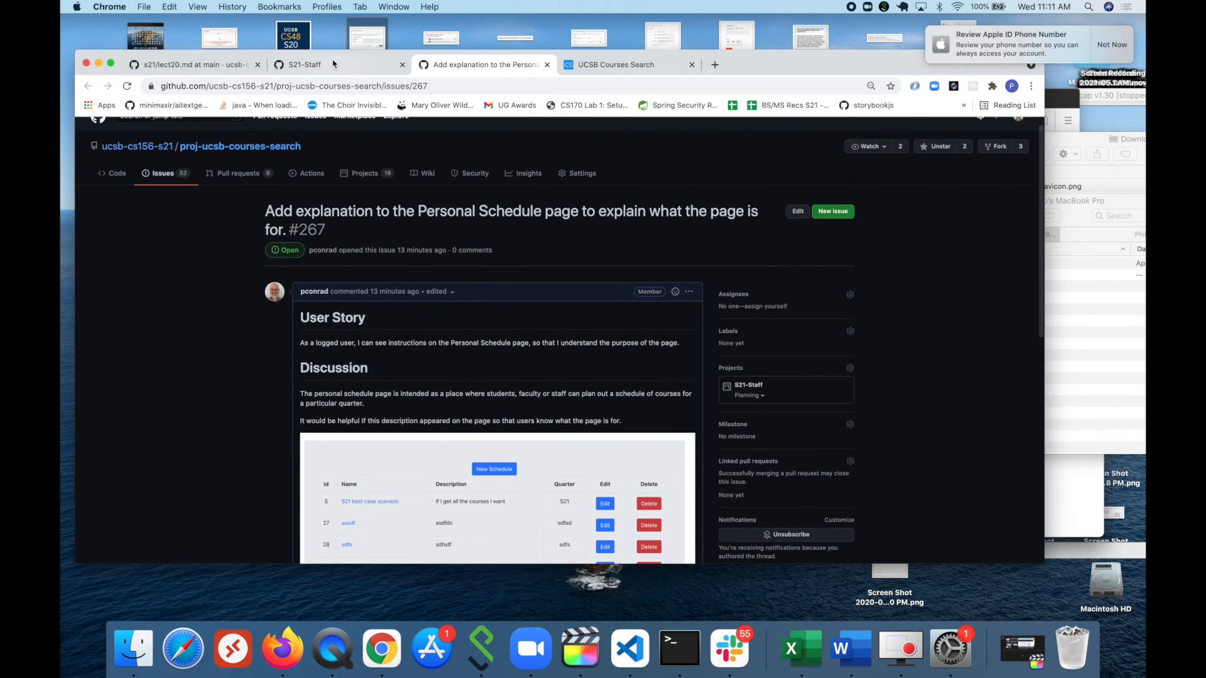
pyautogui.click(304, 64)
pyautogui.moveTo(203, 368); pyautogui.dragTo(395, 287)
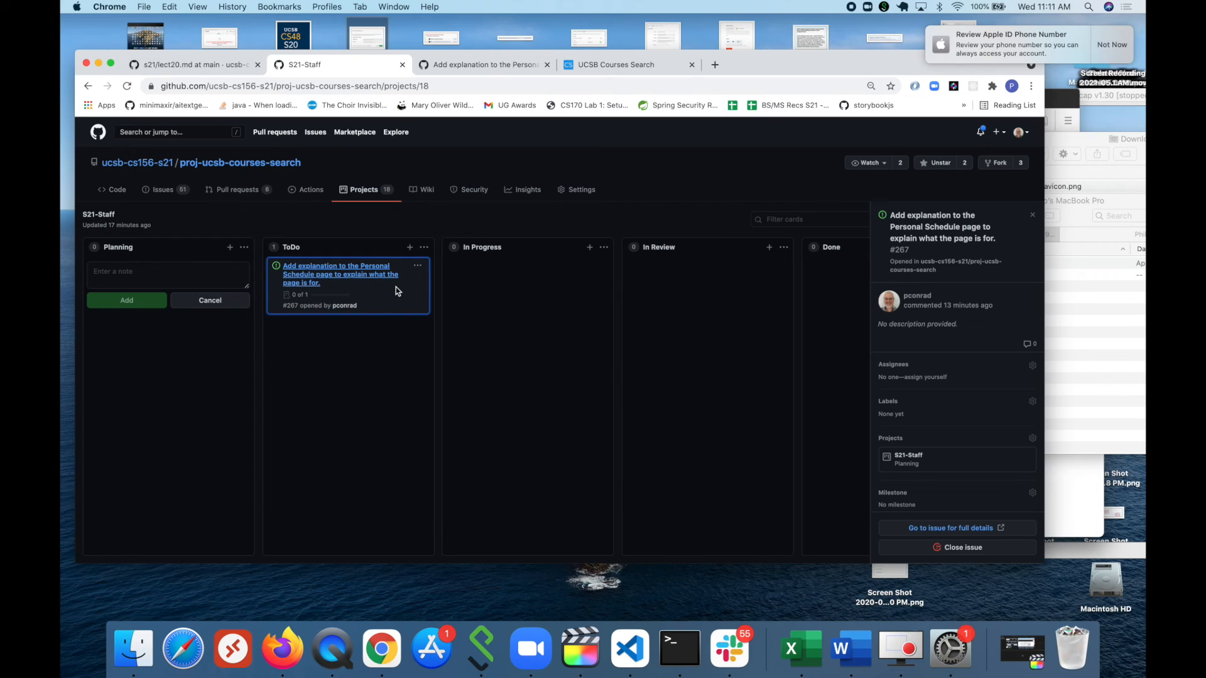